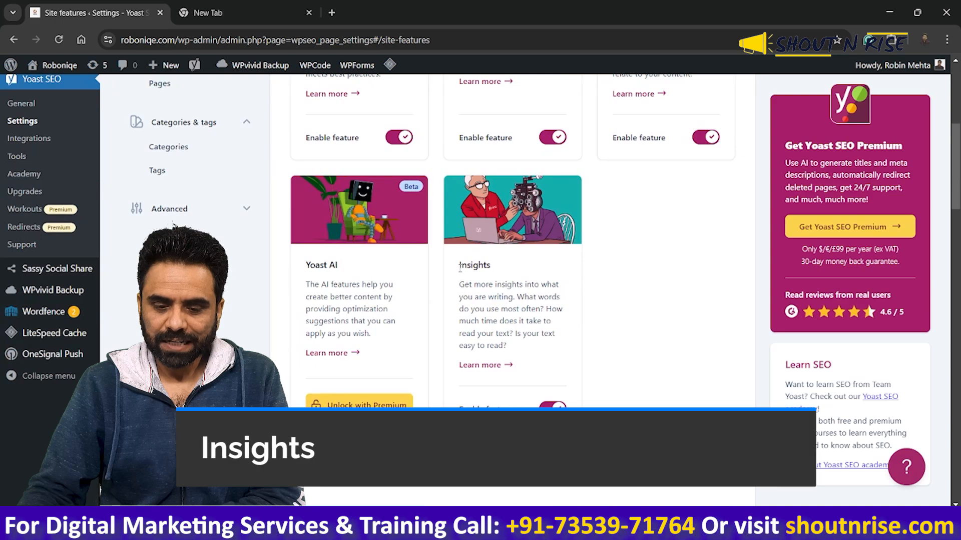
Step: Open the list of all WordPress posts in a new browser tab and switch to it
{"action": "left_click_drag", "start_coordinate": [459, 264], "coordinate": [519, 284]}
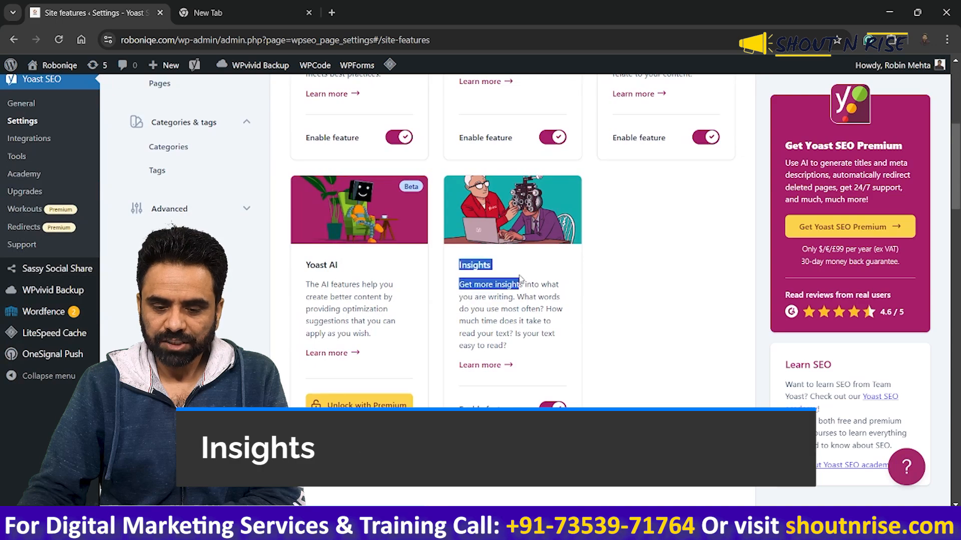
{"action": "left_click", "coordinate": [625, 395]}
{"action": "scroll", "coordinate": [61, 245], "scroll_direction": "up", "scroll_amount": 3}
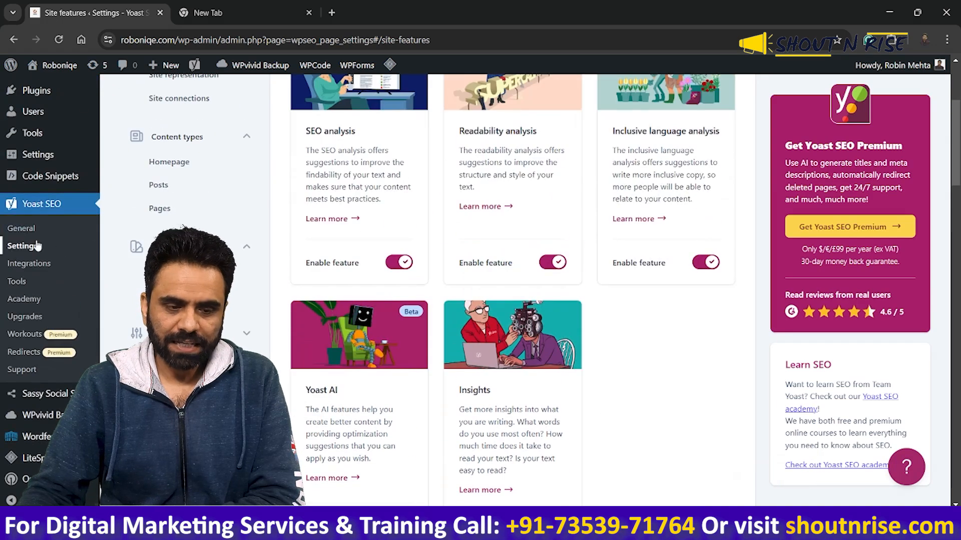
{"action": "scroll", "coordinate": [45, 242], "scroll_direction": "up", "scroll_amount": 3}
{"action": "scroll", "coordinate": [50, 181], "scroll_direction": "up", "scroll_amount": 2}
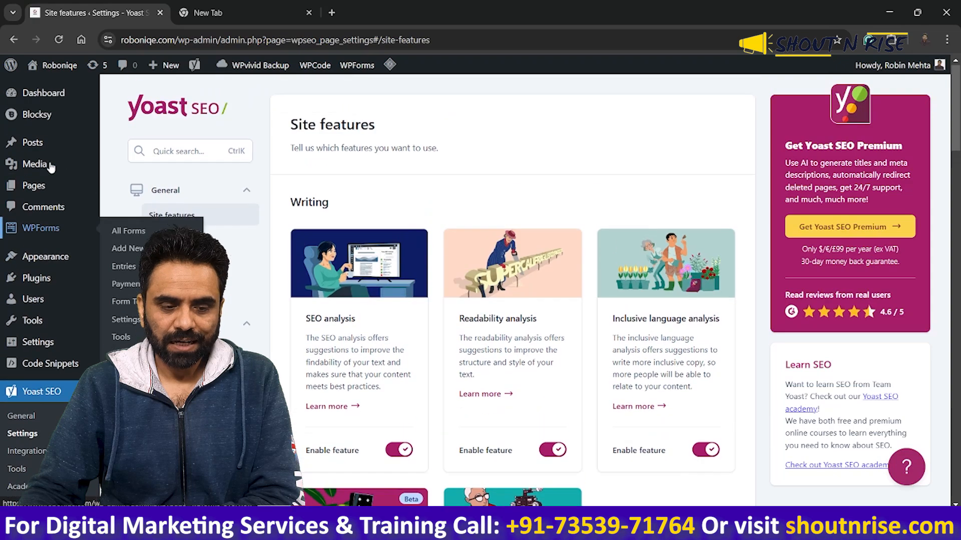
{"action": "mouse_move", "coordinate": [47, 145]}
{"action": "right_click", "coordinate": [133, 148]}
{"action": "left_click", "coordinate": [176, 162]}
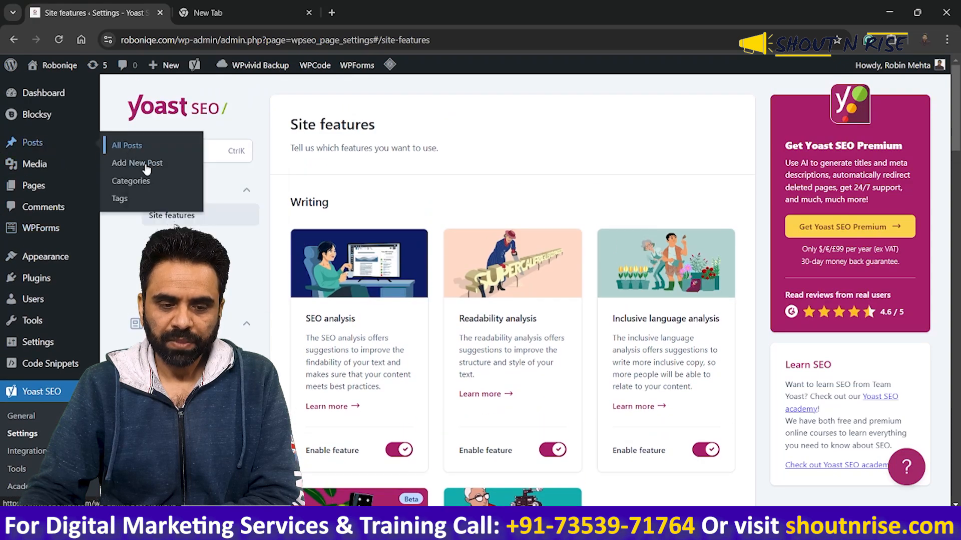
{"action": "left_click_drag", "start_coordinate": [231, 11], "coordinate": [366, 10]}
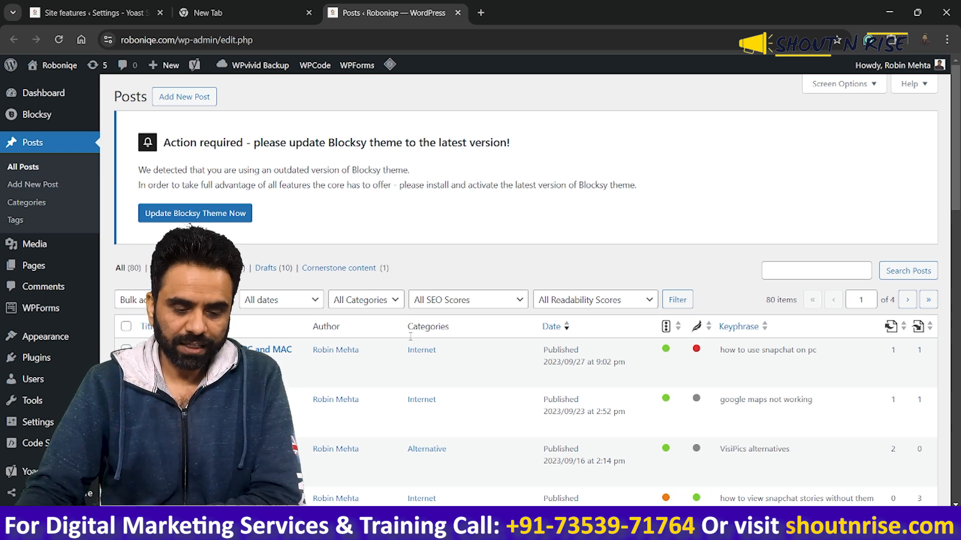
Step: Open the post "How to Use Snapchat on PC and MAC (2023)" for editing in a new browser tab and switch to it
{"action": "right_click", "coordinate": [146, 373]}
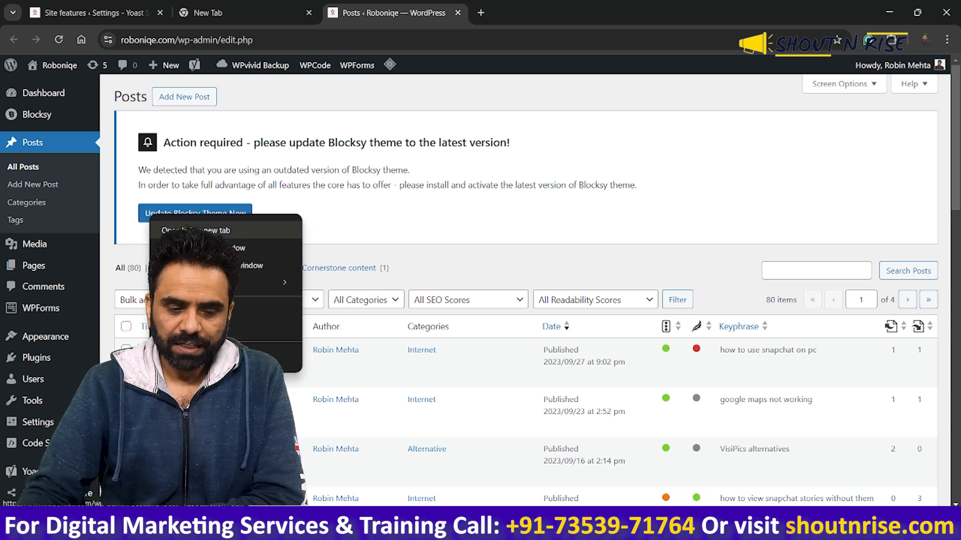
{"action": "left_click", "coordinate": [186, 230]}
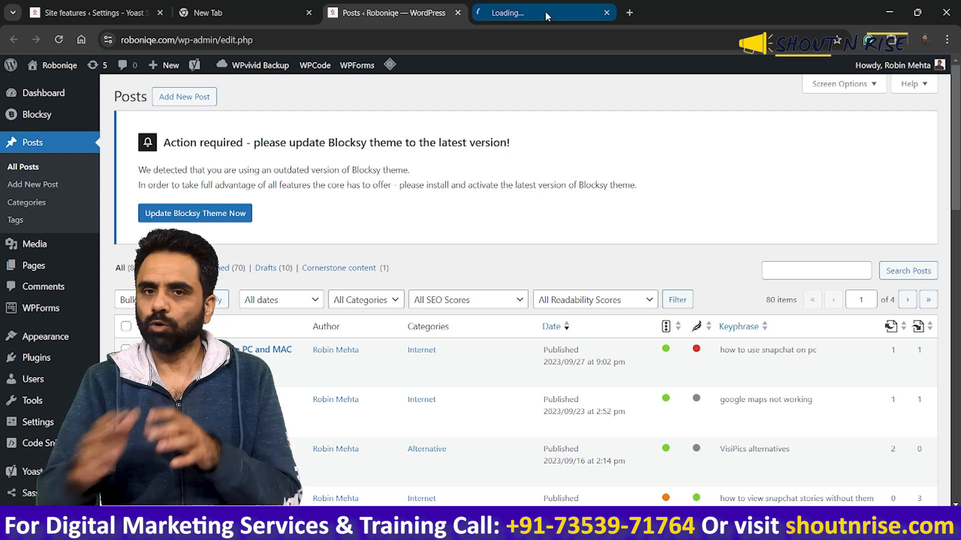
{"action": "mouse_move", "coordinate": [545, 11]}
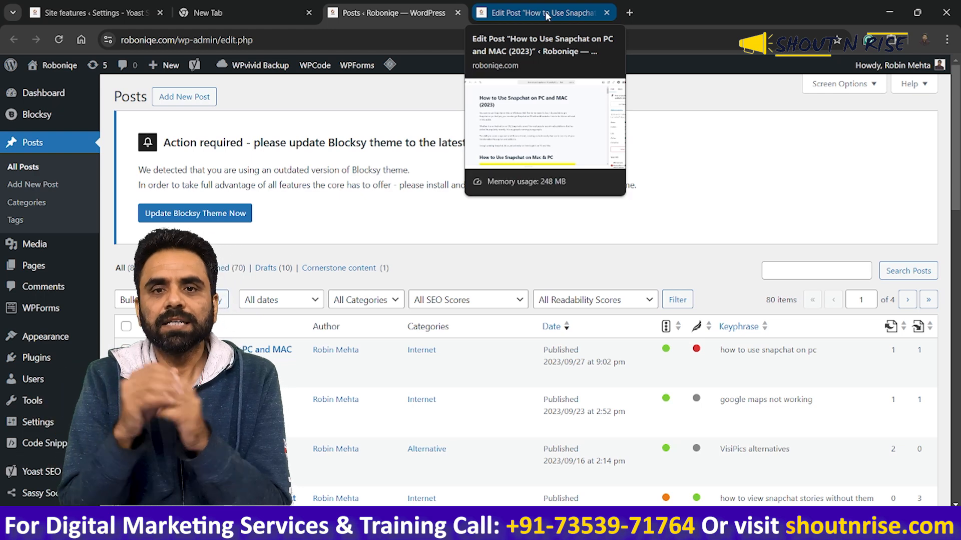
{"action": "left_click", "coordinate": [546, 15]}
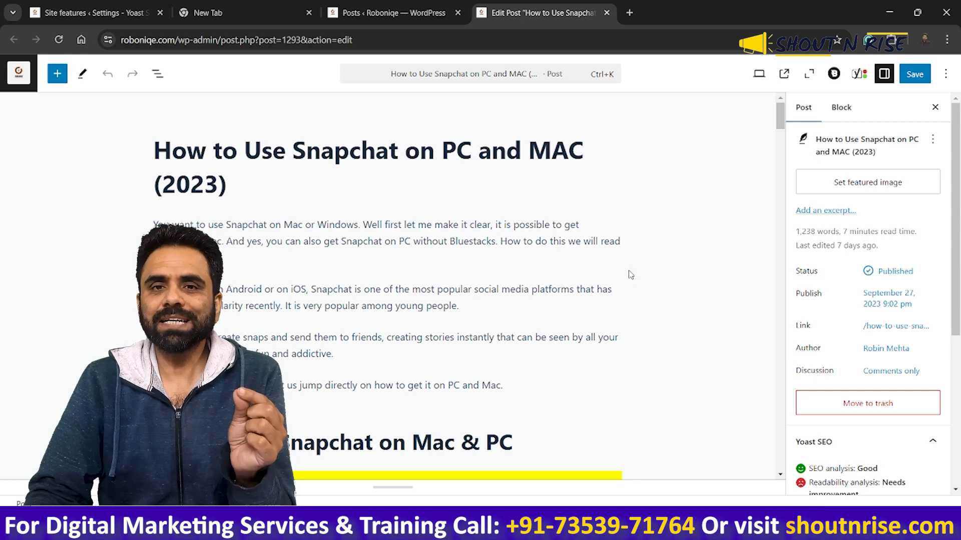
Step: Open the Yoast SEO Insights for the post and review its reading ease, reading time and word count
{"action": "left_click", "coordinate": [862, 78]}
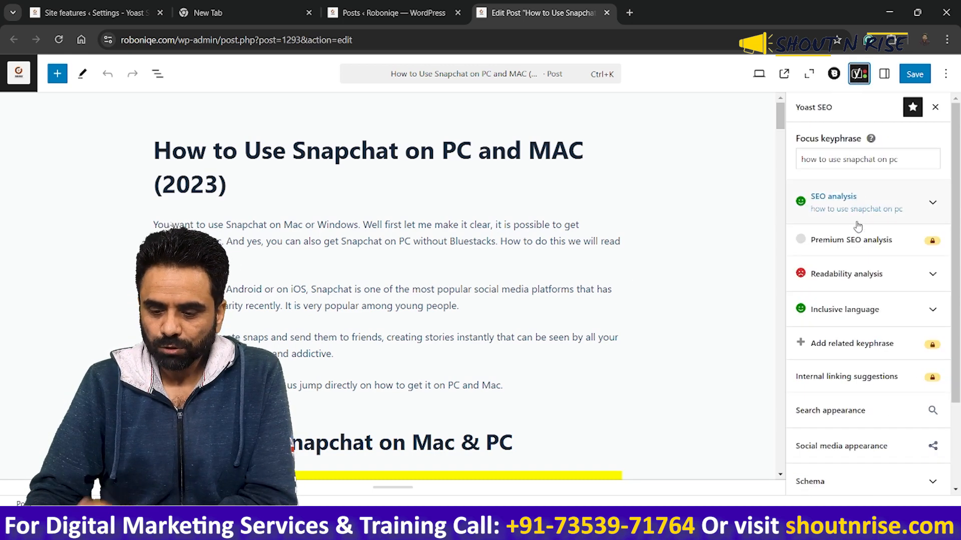
{"action": "scroll", "coordinate": [854, 230], "scroll_direction": "down", "scroll_amount": 3}
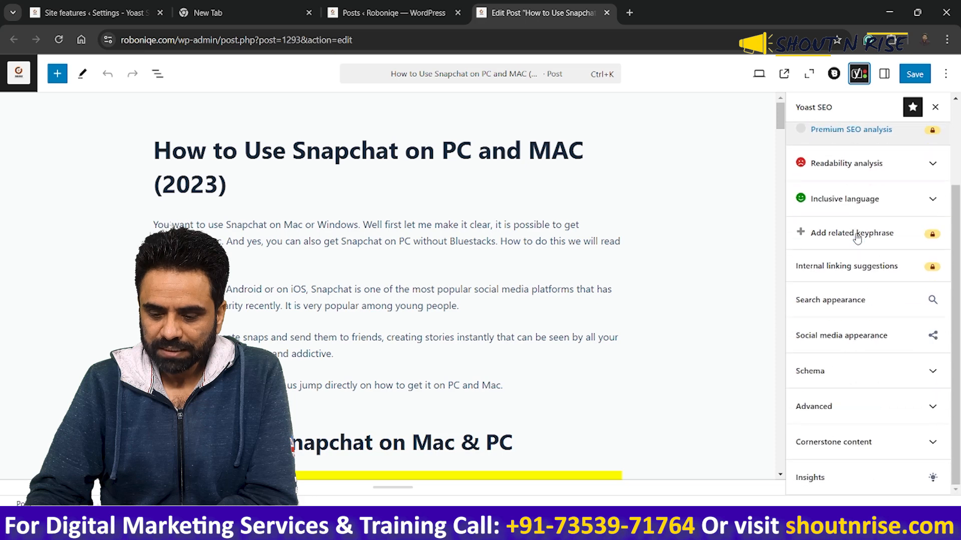
{"action": "left_click", "coordinate": [838, 484]}
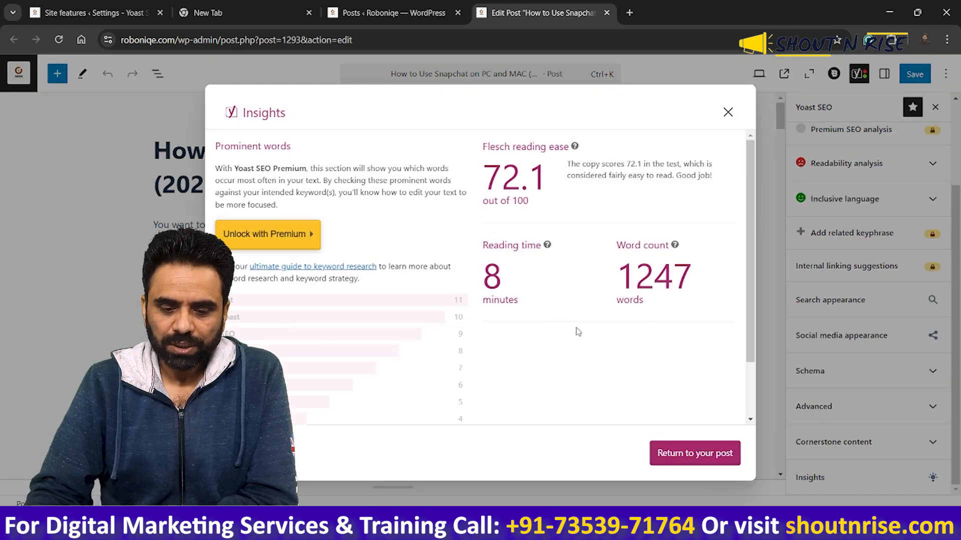
{"action": "scroll", "coordinate": [513, 313], "scroll_direction": "down", "scroll_amount": 2}
{"action": "scroll", "coordinate": [515, 316], "scroll_direction": "up", "scroll_amount": 1}
{"action": "scroll", "coordinate": [515, 314], "scroll_direction": "up", "scroll_amount": 1}
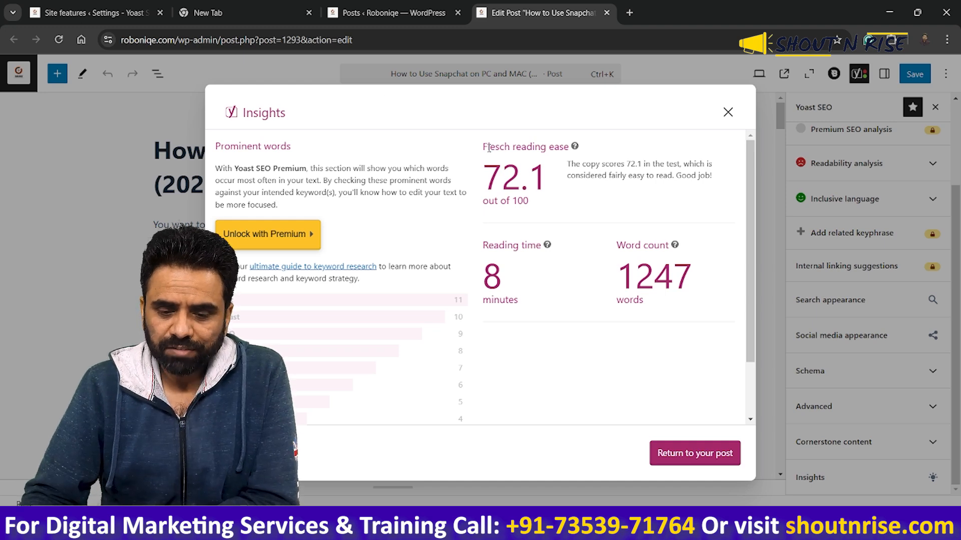
Step: Open the Yoast help article on Flesch reading ease and read which variables determine the score
{"action": "left_click_drag", "start_coordinate": [488, 148], "coordinate": [575, 153]}
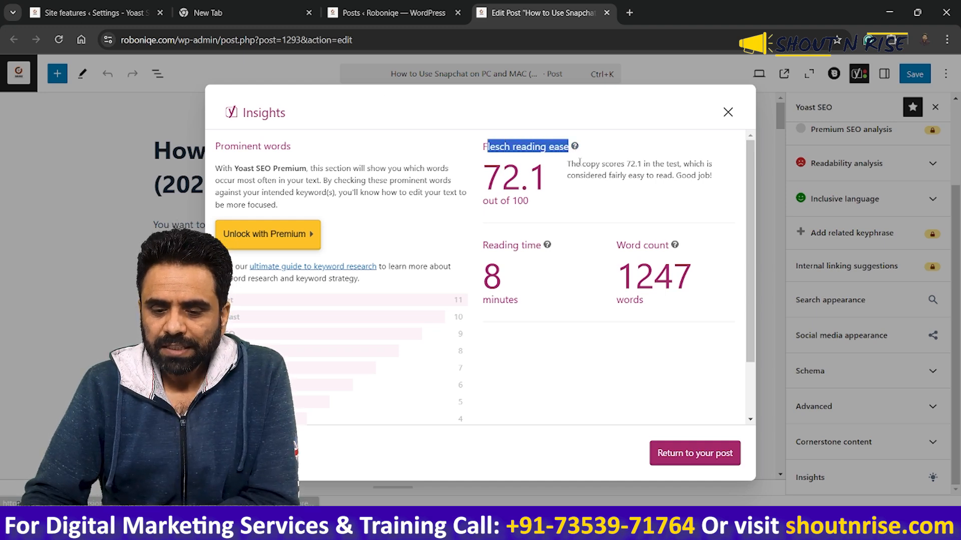
{"action": "left_click", "coordinate": [574, 145]}
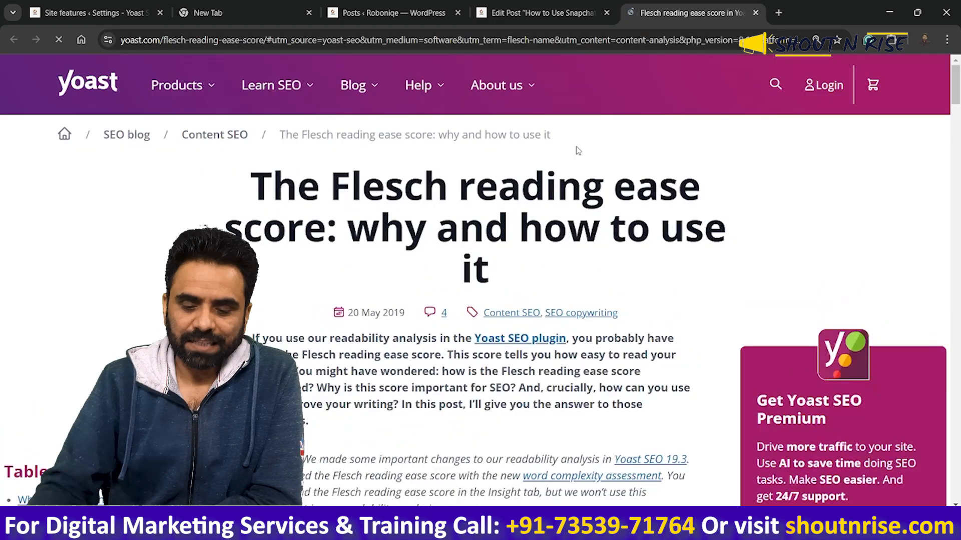
{"action": "scroll", "coordinate": [597, 243], "scroll_direction": "down", "scroll_amount": 10}
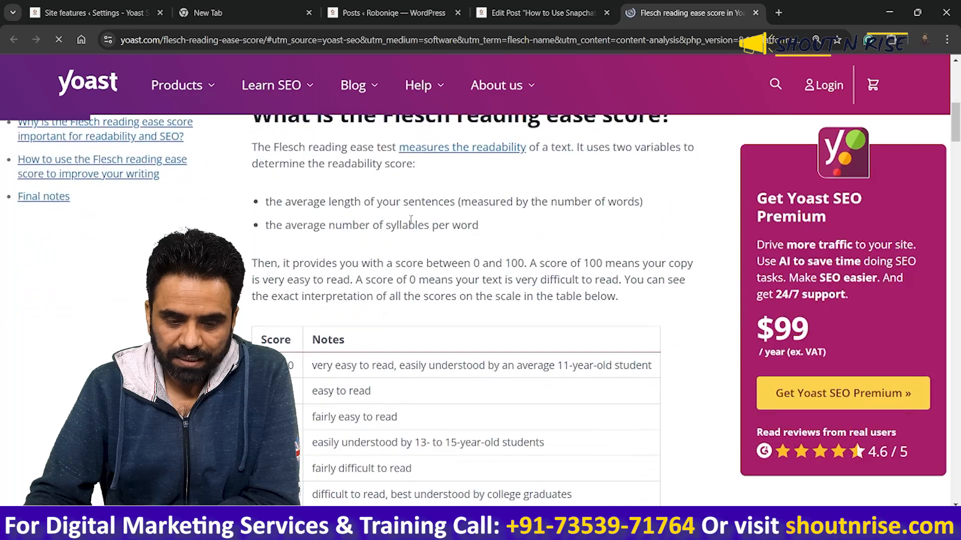
{"action": "scroll", "coordinate": [392, 221], "scroll_direction": "up", "scroll_amount": 3}
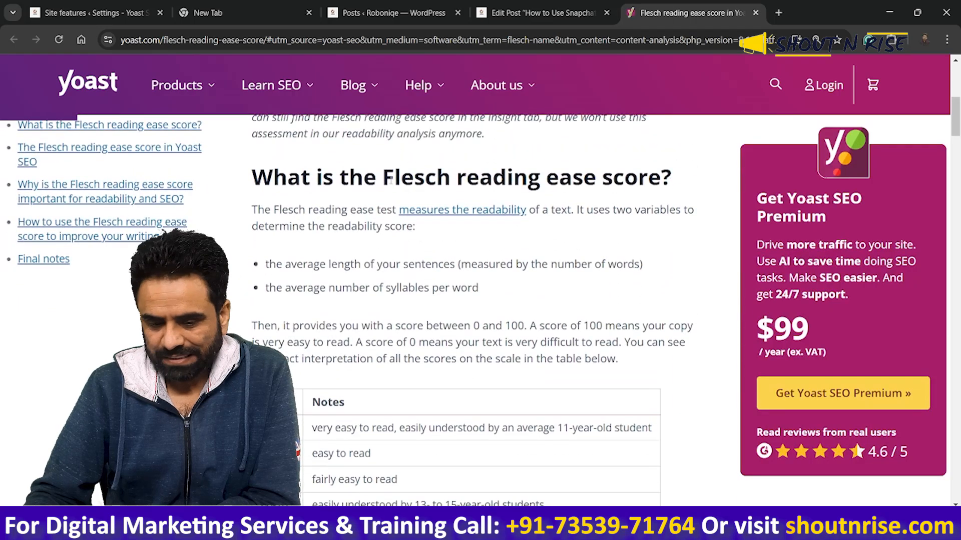
{"action": "left_click_drag", "start_coordinate": [395, 178], "coordinate": [613, 178]}
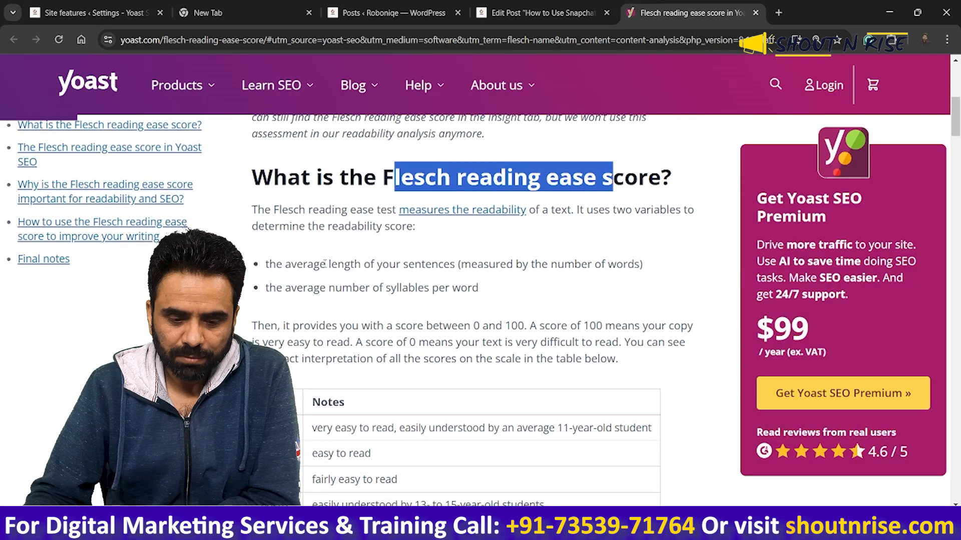
{"action": "left_click_drag", "start_coordinate": [319, 264], "coordinate": [457, 264]}
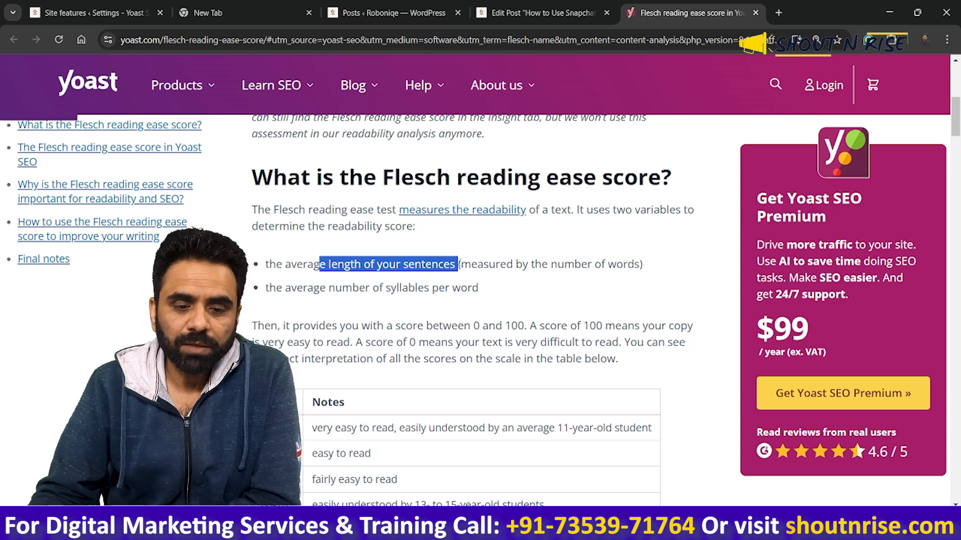
Step: Recheck the post's Insights and compare its Flesch reading ease score with the article's score table
{"action": "left_click", "coordinate": [534, 6]}
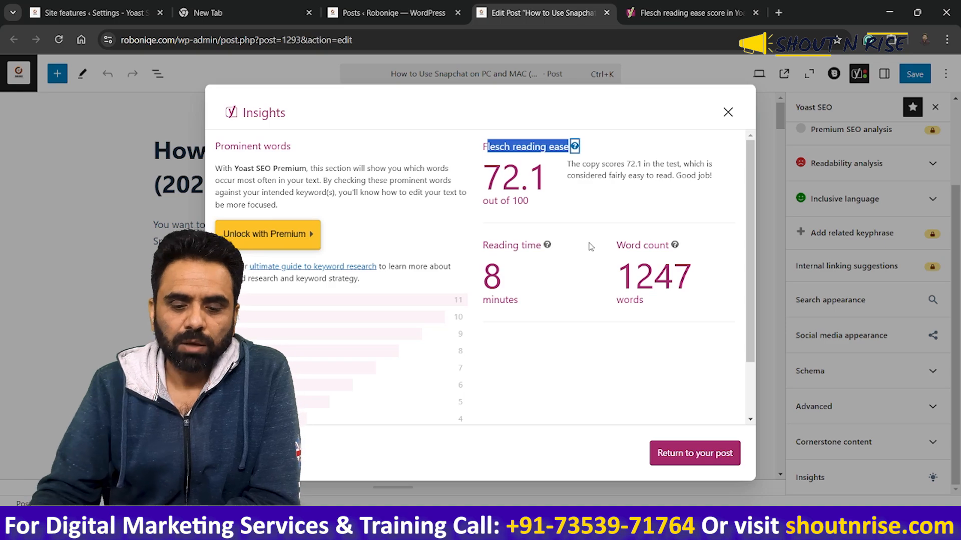
{"action": "left_click", "coordinate": [687, 13]}
{"action": "scroll", "coordinate": [532, 292], "scroll_direction": "down", "scroll_amount": 1}
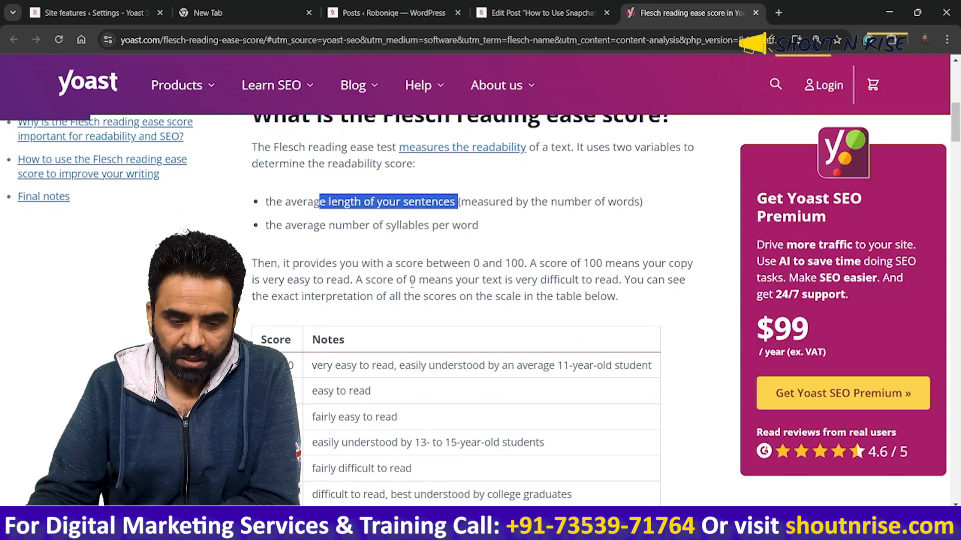
{"action": "left_click_drag", "start_coordinate": [418, 262], "coordinate": [580, 262]}
{"action": "scroll", "coordinate": [360, 227], "scroll_direction": "down", "scroll_amount": 3}
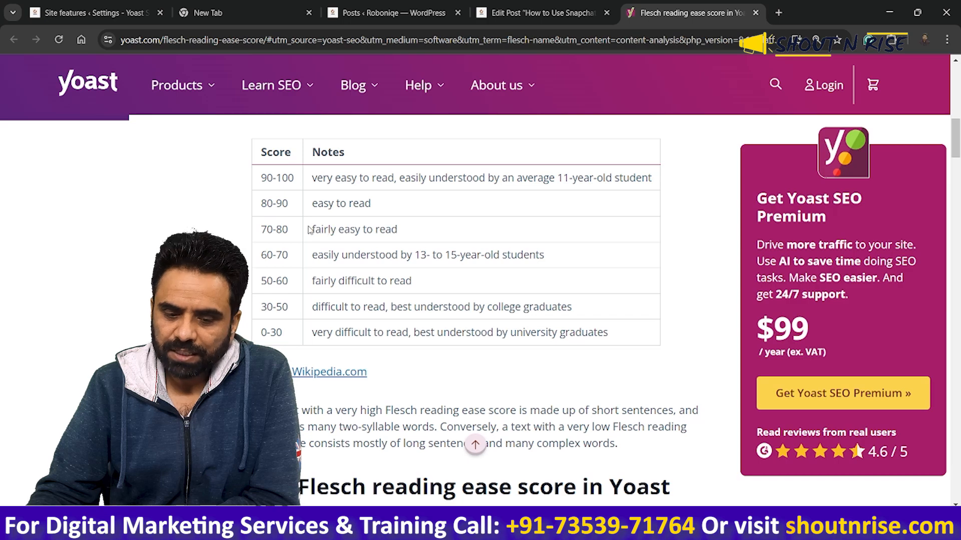
{"action": "left_click_drag", "start_coordinate": [312, 229], "coordinate": [398, 229]}
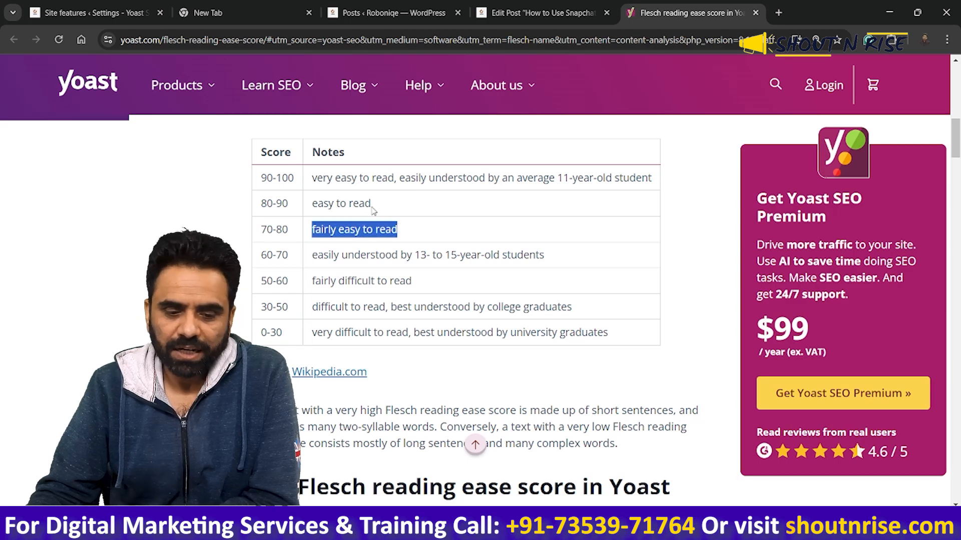
Step: Examine the score table's notes for the 90-100 range and for the difficult ranges from 0 to 60
{"action": "left_click_drag", "start_coordinate": [312, 178], "coordinate": [642, 177]}
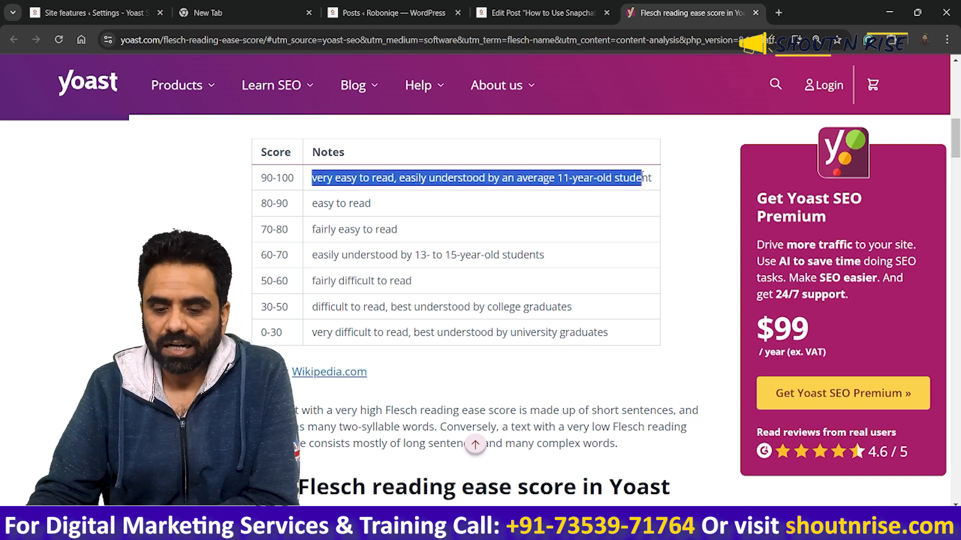
{"action": "scroll", "coordinate": [642, 177], "scroll_direction": "down", "scroll_amount": 1}
{"action": "scroll", "coordinate": [642, 175], "scroll_direction": "up", "scroll_amount": 2}
{"action": "left_click_drag", "start_coordinate": [472, 241], "coordinate": [628, 241]}
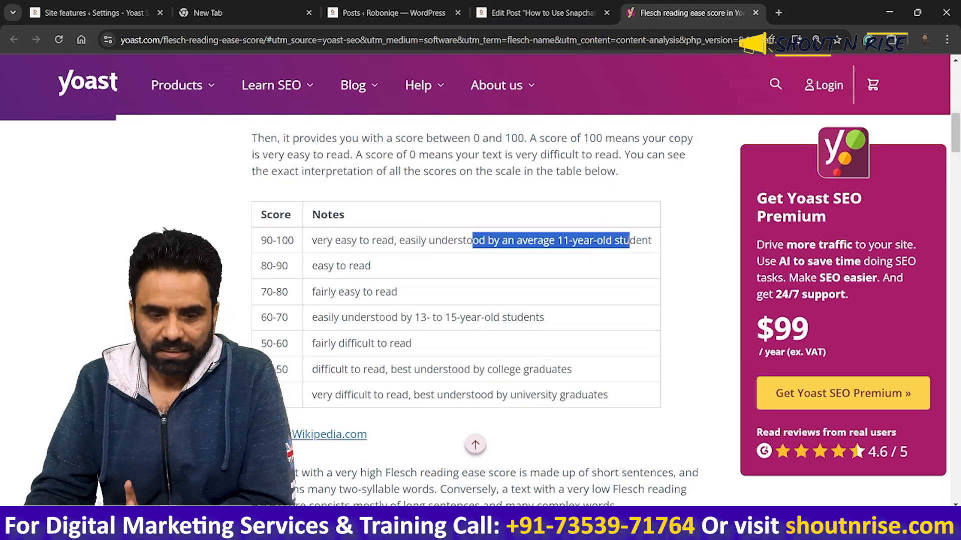
{"action": "scroll", "coordinate": [545, 289], "scroll_direction": "down", "scroll_amount": 3}
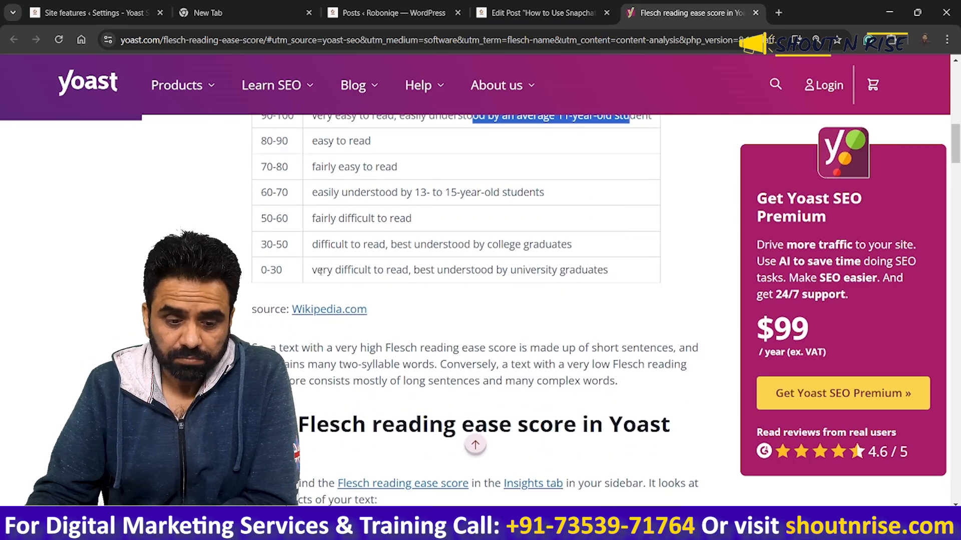
{"action": "left_click_drag", "start_coordinate": [312, 271], "coordinate": [621, 280]}
{"action": "left_click", "coordinate": [508, 281]}
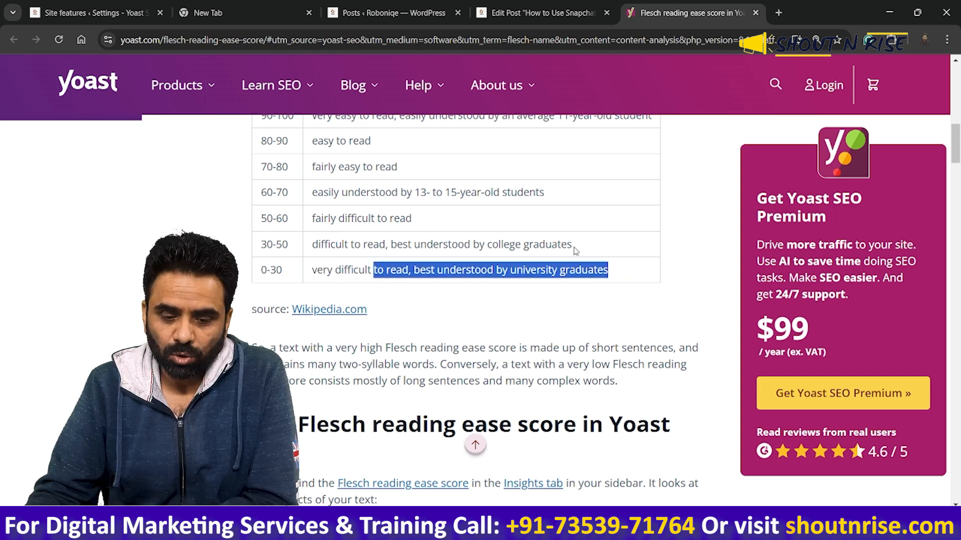
{"action": "left_click_drag", "start_coordinate": [574, 248], "coordinate": [479, 246]}
{"action": "left_click_drag", "start_coordinate": [369, 218], "coordinate": [362, 218]}
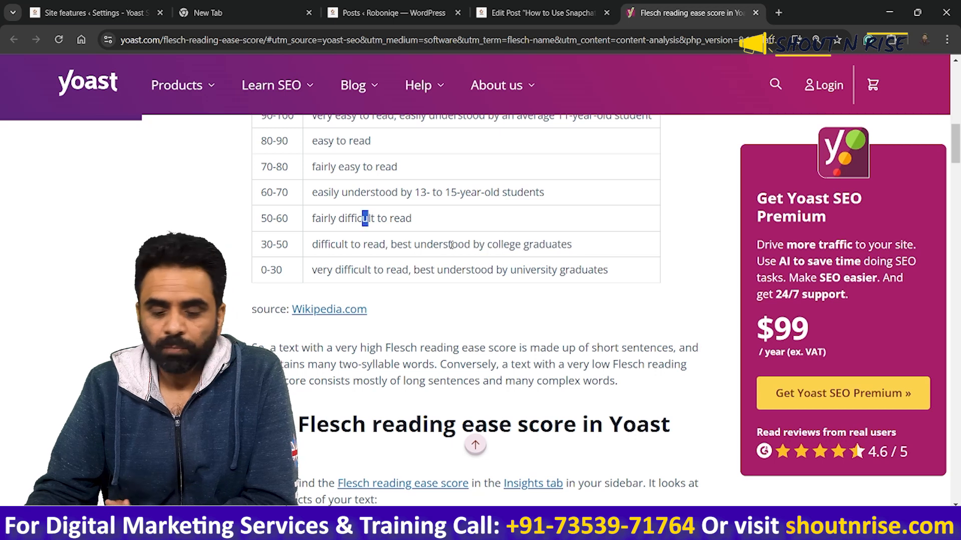
{"action": "scroll", "coordinate": [456, 240], "scroll_direction": "up", "scroll_amount": 1}
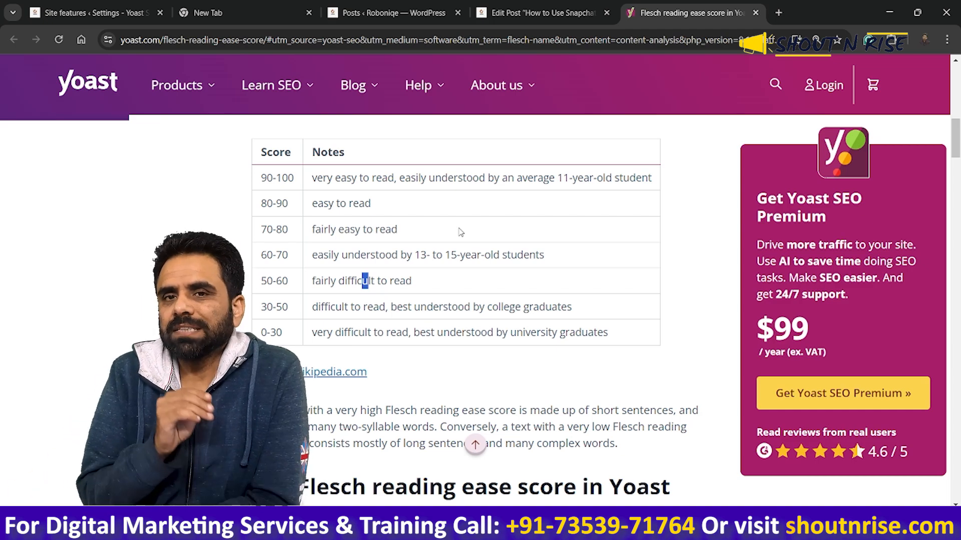
Step: Read which two text aspects the Flesch reading ease score looks at in Yoast SEO
{"action": "scroll", "coordinate": [461, 232], "scroll_direction": "down", "scroll_amount": 4}
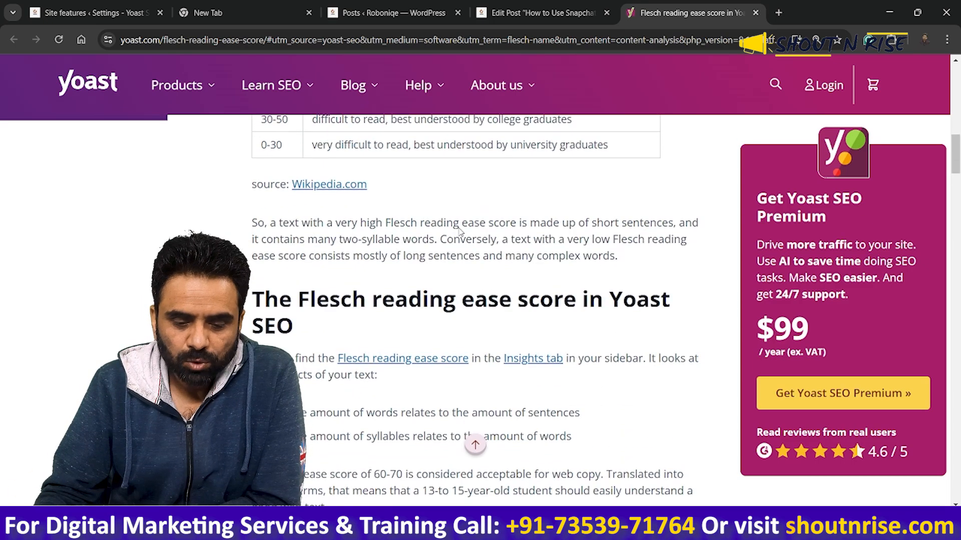
{"action": "scroll", "coordinate": [461, 231], "scroll_direction": "down", "scroll_amount": 3}
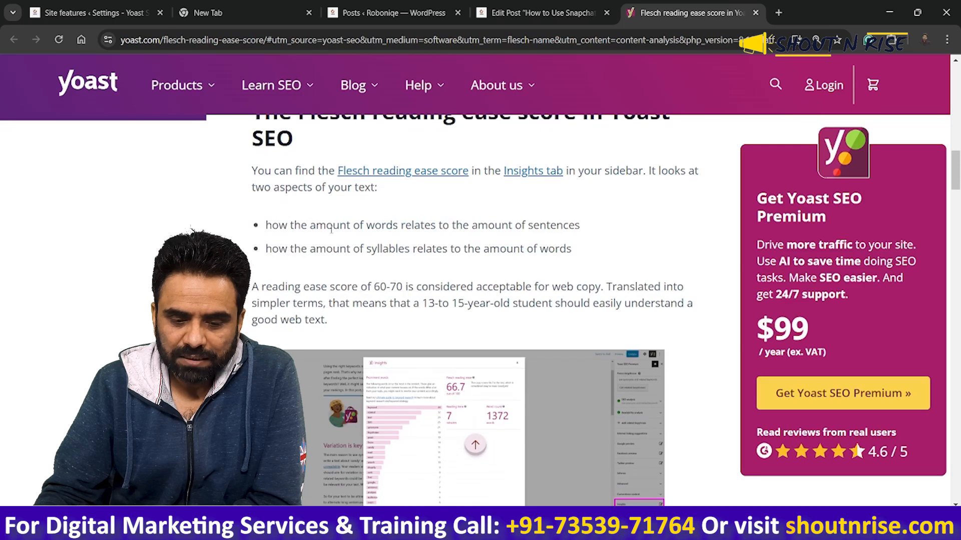
{"action": "left_click_drag", "start_coordinate": [324, 226], "coordinate": [583, 223]}
{"action": "left_click_drag", "start_coordinate": [326, 250], "coordinate": [556, 249]}
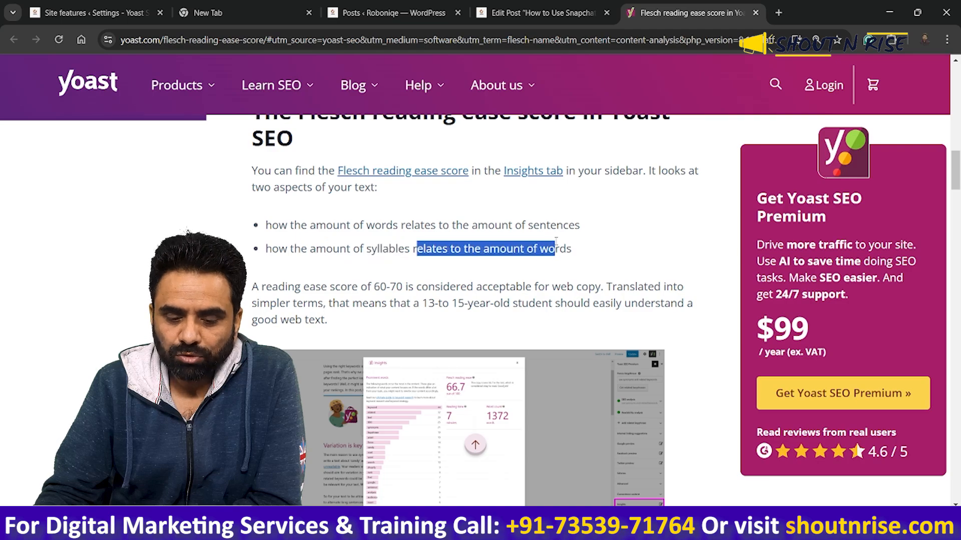
Step: Read the article's advice on improving the reading ease score, including the section on shortening sentences
{"action": "scroll", "coordinate": [517, 308], "scroll_direction": "down", "scroll_amount": 7}
{"action": "scroll", "coordinate": [516, 308], "scroll_direction": "down", "scroll_amount": 5}
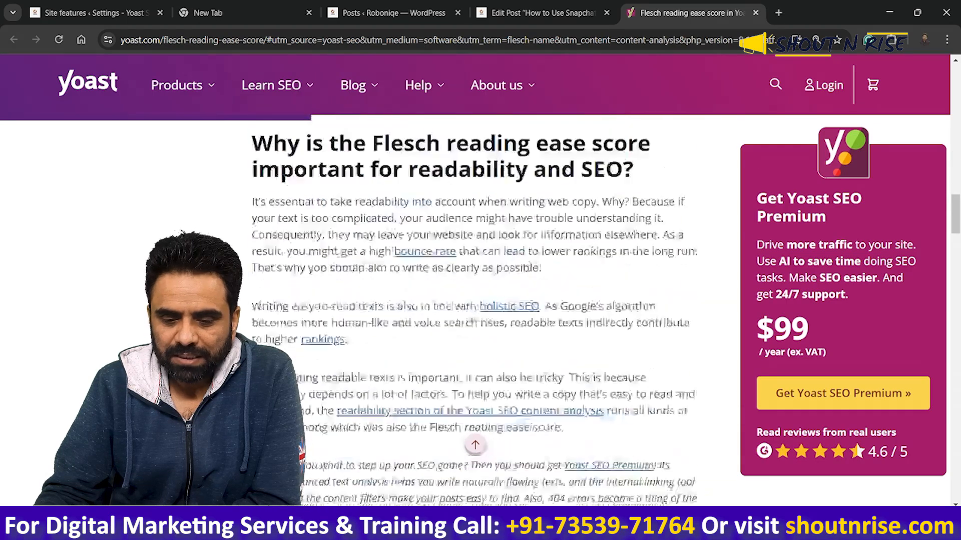
{"action": "scroll", "coordinate": [484, 320], "scroll_direction": "down", "scroll_amount": 7}
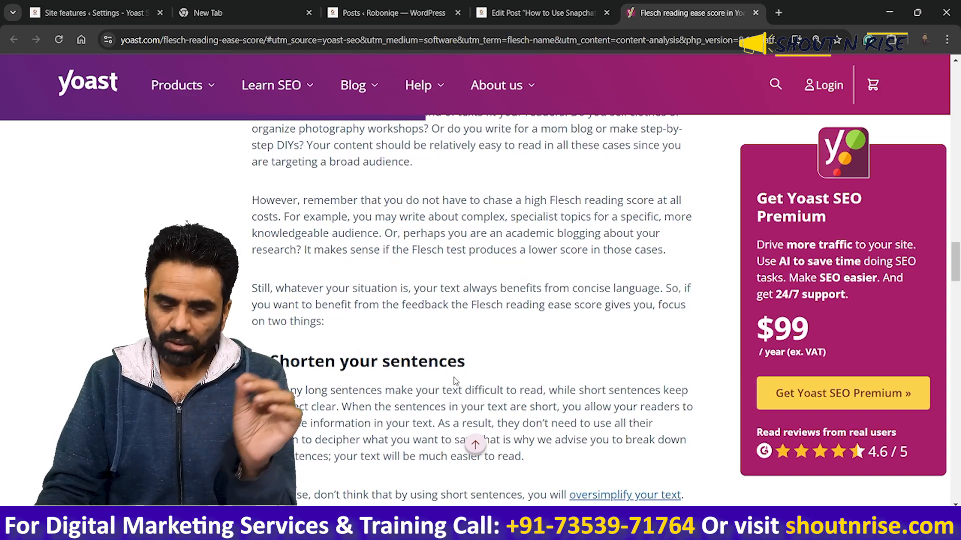
{"action": "scroll", "coordinate": [342, 349], "scroll_direction": "down", "scroll_amount": 1}
{"action": "left_click_drag", "start_coordinate": [323, 300], "coordinate": [482, 299]}
{"action": "scroll", "coordinate": [450, 340], "scroll_direction": "down", "scroll_amount": 5}
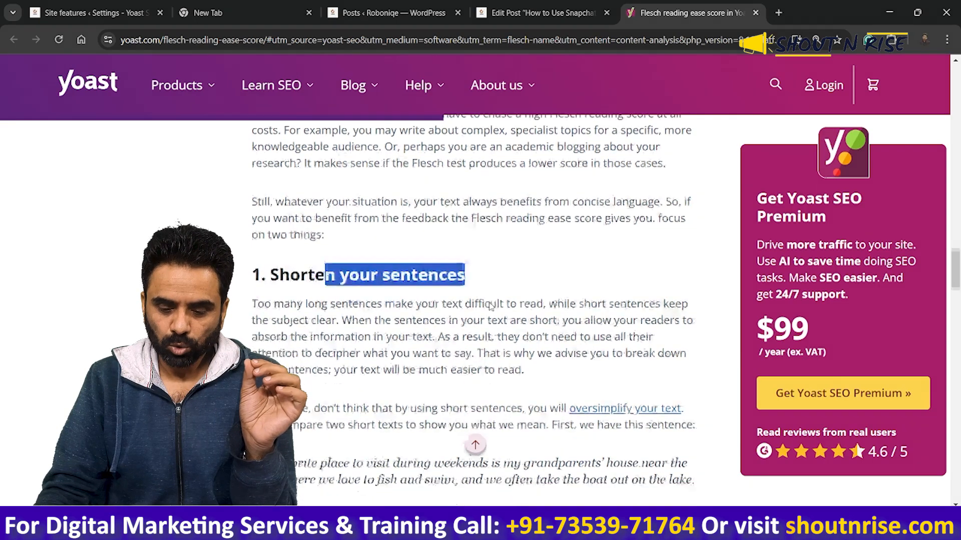
Step: Read the article's section on limiting the use of difficult words and its closing remarks on using the score as a guideline
{"action": "scroll", "coordinate": [440, 373], "scroll_direction": "down", "scroll_amount": 2}
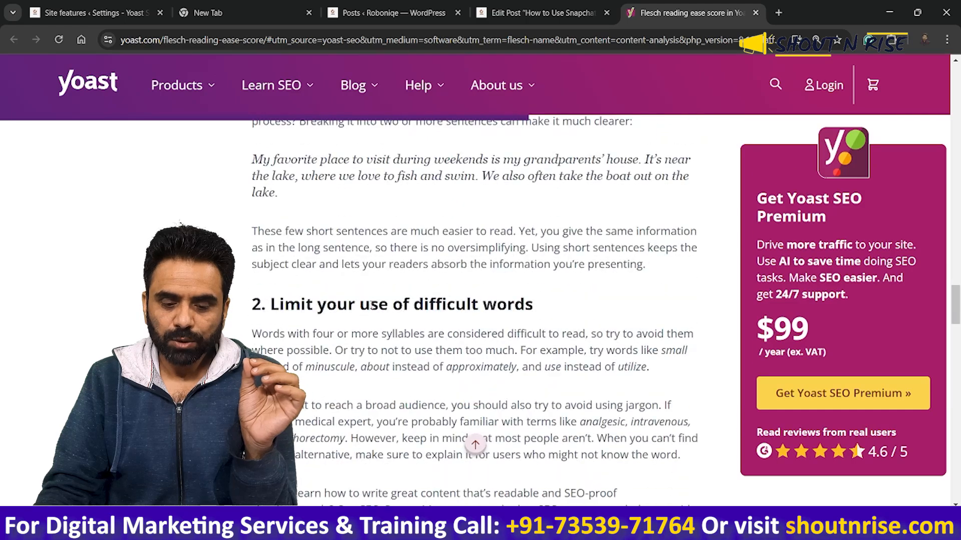
{"action": "left_click_drag", "start_coordinate": [371, 305], "coordinate": [515, 304]}
{"action": "scroll", "coordinate": [363, 349], "scroll_direction": "down", "scroll_amount": 12}
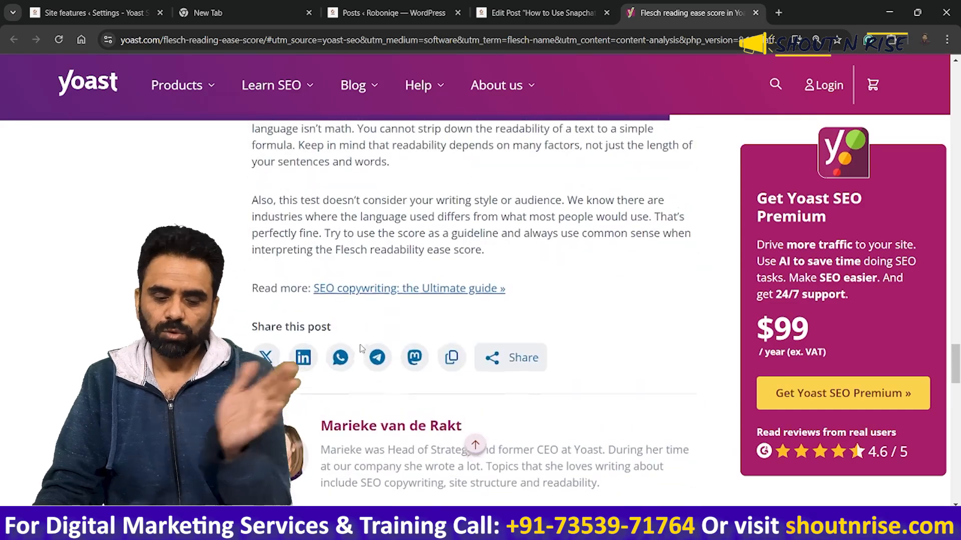
{"action": "scroll", "coordinate": [363, 349], "scroll_direction": "up", "scroll_amount": 13}
Step: Review the Flesch reading ease, reading time and word count in the post's Insights, then close the Insights window
{"action": "left_click", "coordinate": [512, 5]}
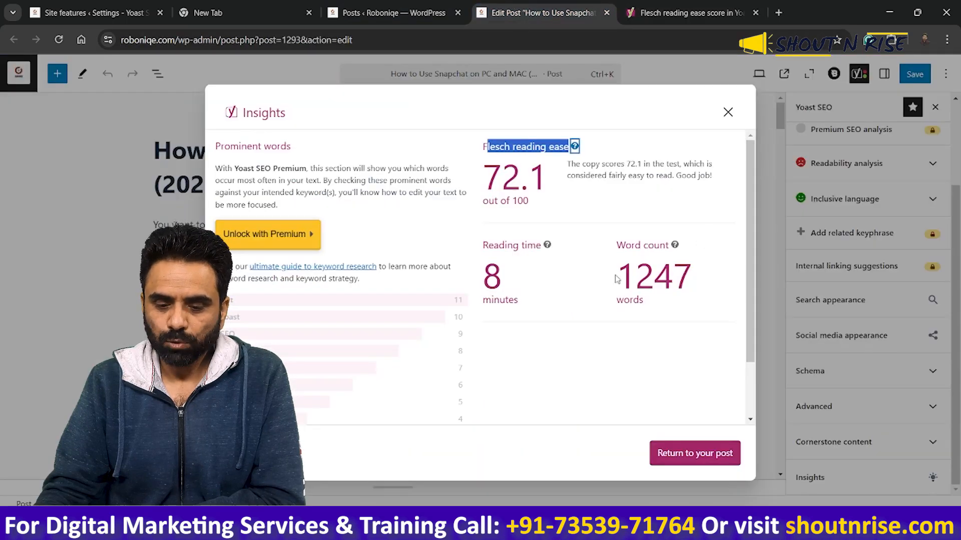
{"action": "left_click_drag", "start_coordinate": [550, 192], "coordinate": [483, 209]}
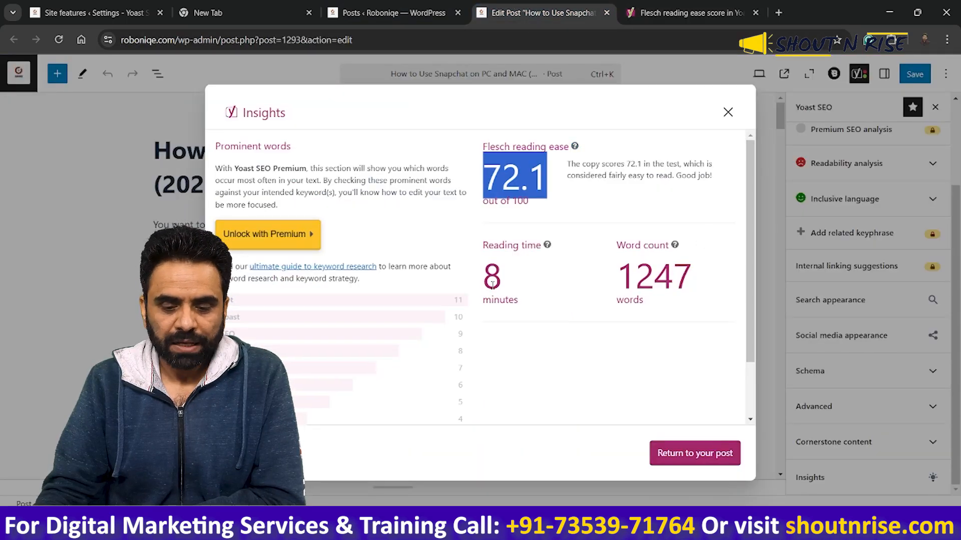
{"action": "left_click_drag", "start_coordinate": [492, 284], "coordinate": [499, 284]}
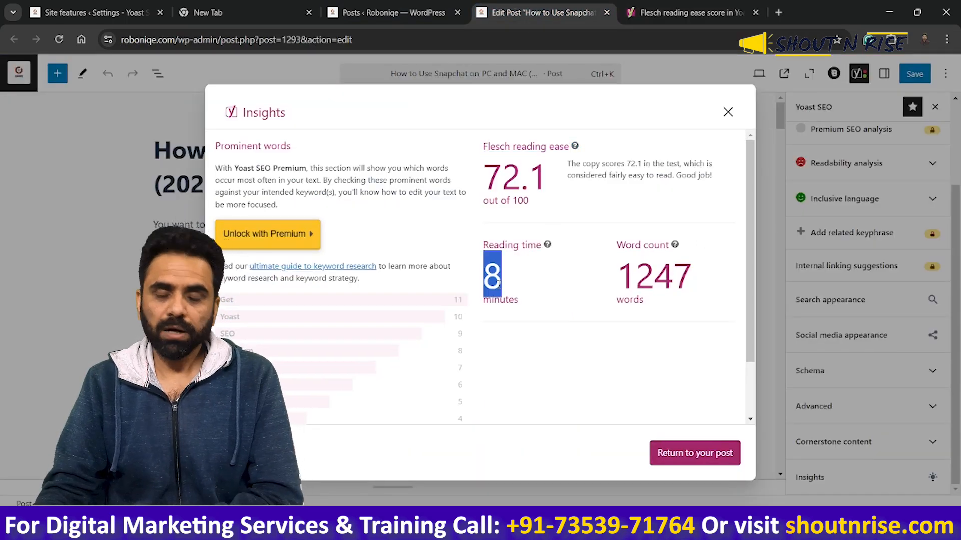
{"action": "left_click", "coordinate": [498, 284]}
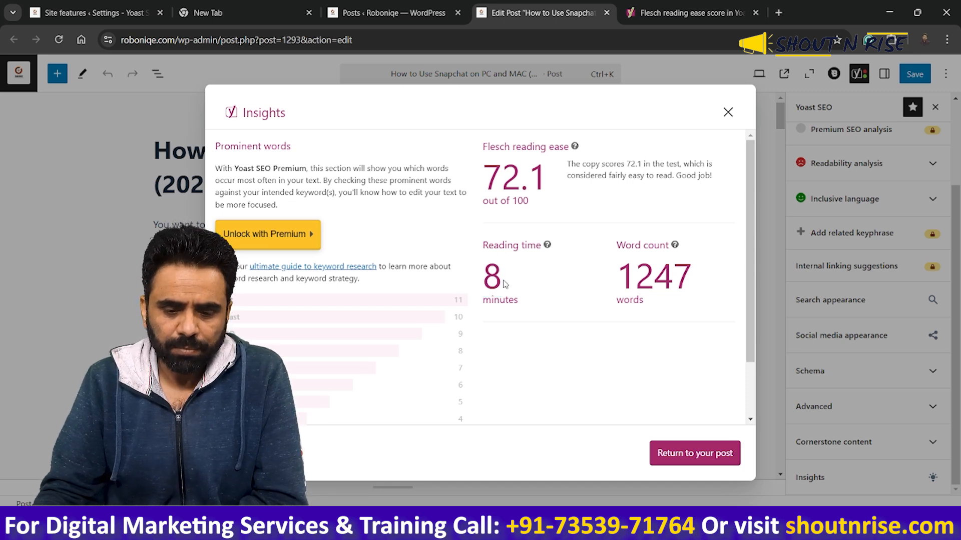
{"action": "left_click_drag", "start_coordinate": [508, 287], "coordinate": [491, 279]}
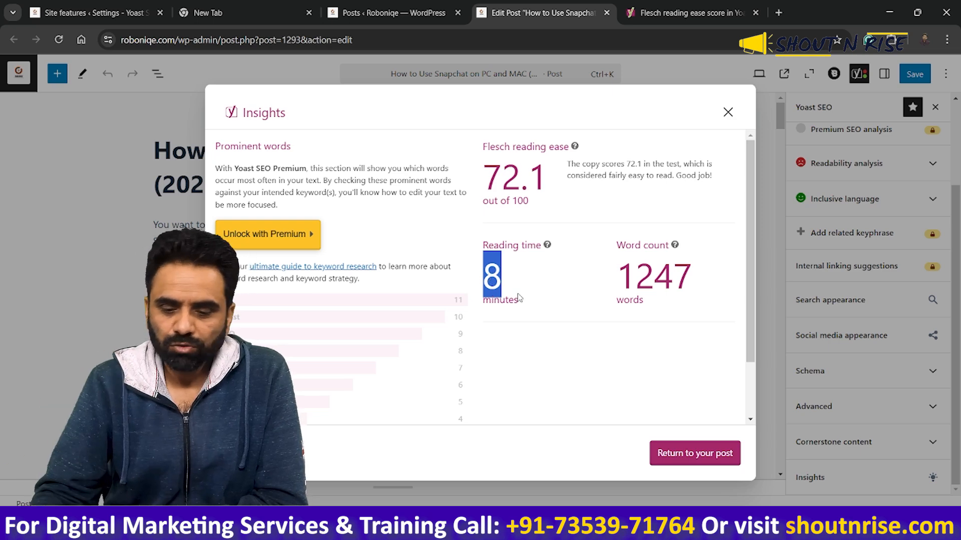
{"action": "left_click_drag", "start_coordinate": [615, 280], "coordinate": [689, 279]}
{"action": "left_click", "coordinate": [728, 113]}
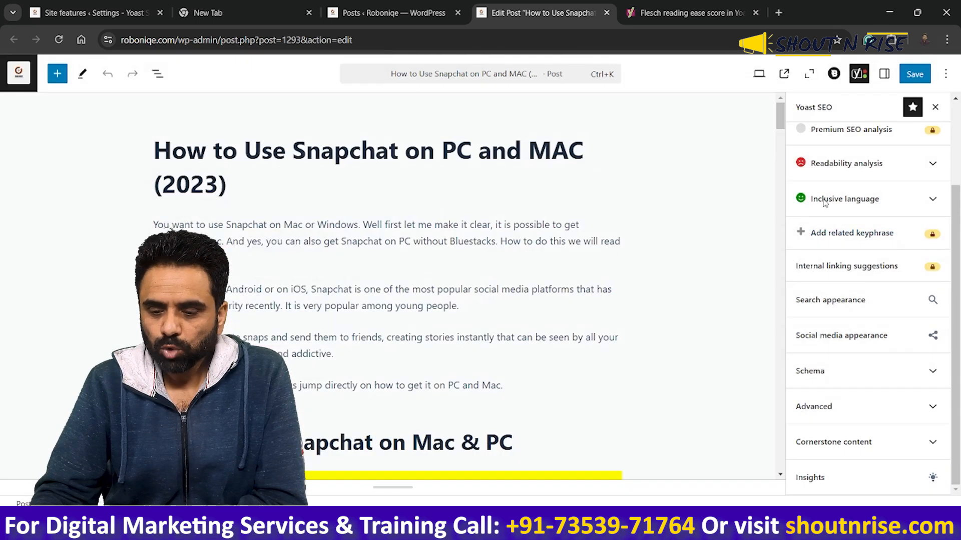
Step: Expand the post's SEO analysis and review its results, including the keyphrase in slug and keyphrase in subheading checks
{"action": "scroll", "coordinate": [882, 216], "scroll_direction": "up", "scroll_amount": 2}
{"action": "left_click", "coordinate": [882, 216]}
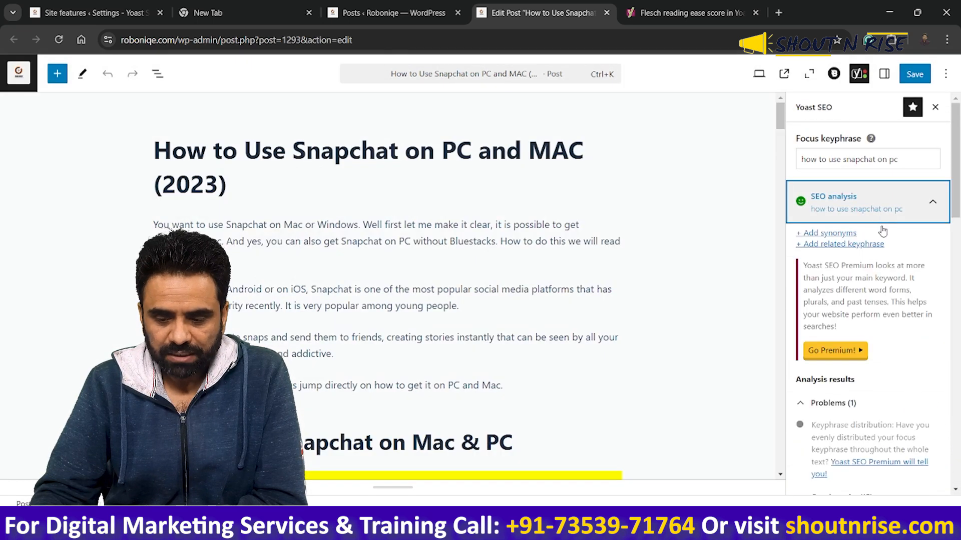
{"action": "scroll", "coordinate": [880, 300], "scroll_direction": "down", "scroll_amount": 6}
{"action": "scroll", "coordinate": [865, 293], "scroll_direction": "down", "scroll_amount": 5}
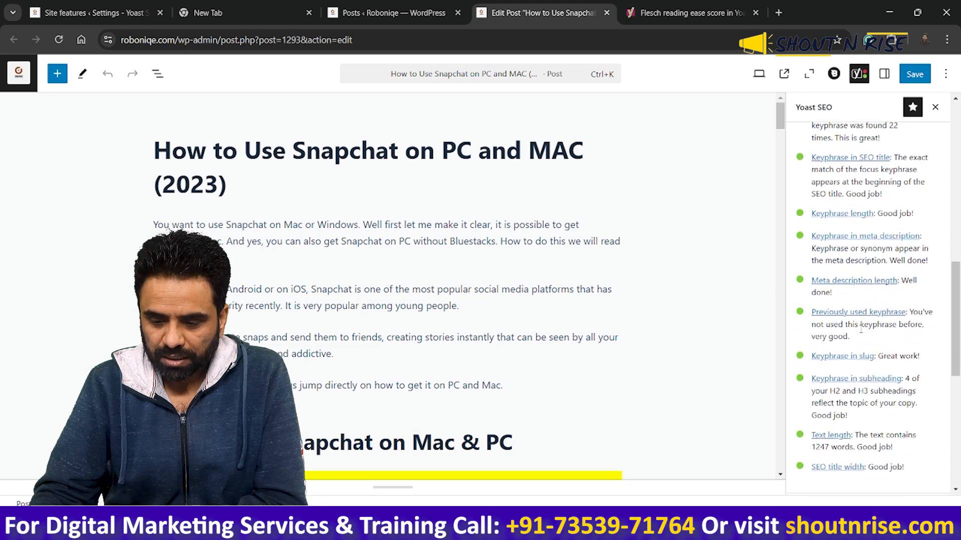
{"action": "left_click_drag", "start_coordinate": [865, 369], "coordinate": [893, 385]}
{"action": "left_click", "coordinate": [852, 385]}
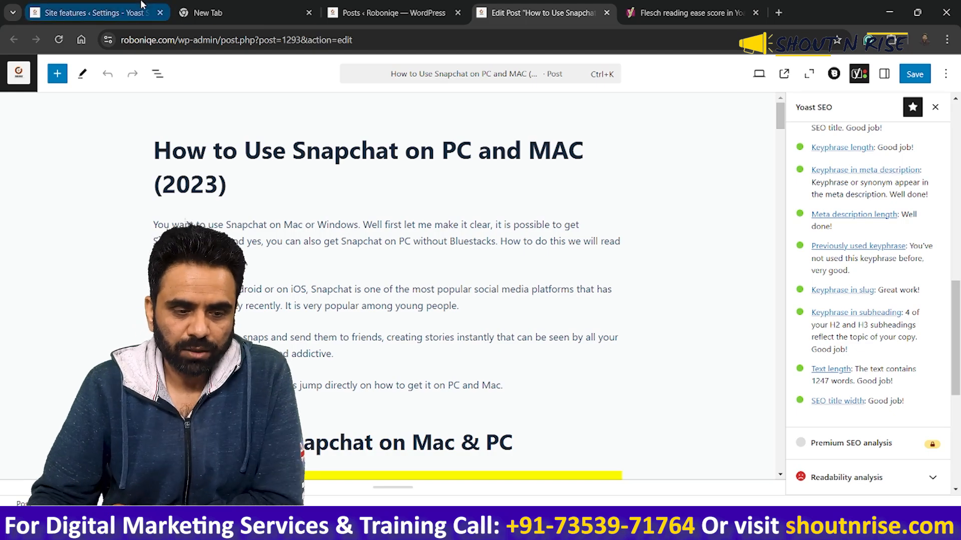
Step: Find the Admin bar menu feature among the Tools in Yoast's site features, switch it off and enable it again
{"action": "left_click", "coordinate": [95, 13]}
{"action": "scroll", "coordinate": [510, 332], "scroll_direction": "down", "scroll_amount": 5}
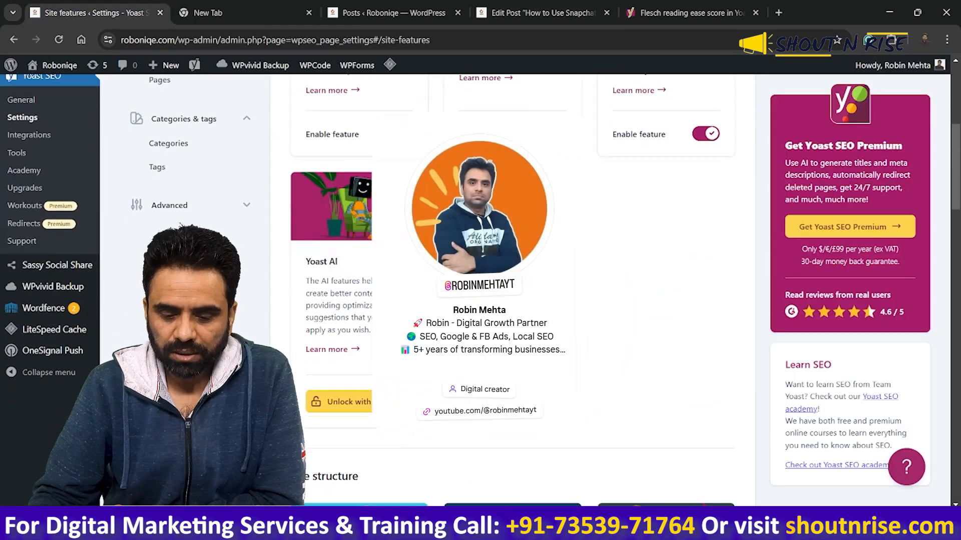
{"action": "scroll", "coordinate": [577, 400], "scroll_direction": "down", "scroll_amount": 15}
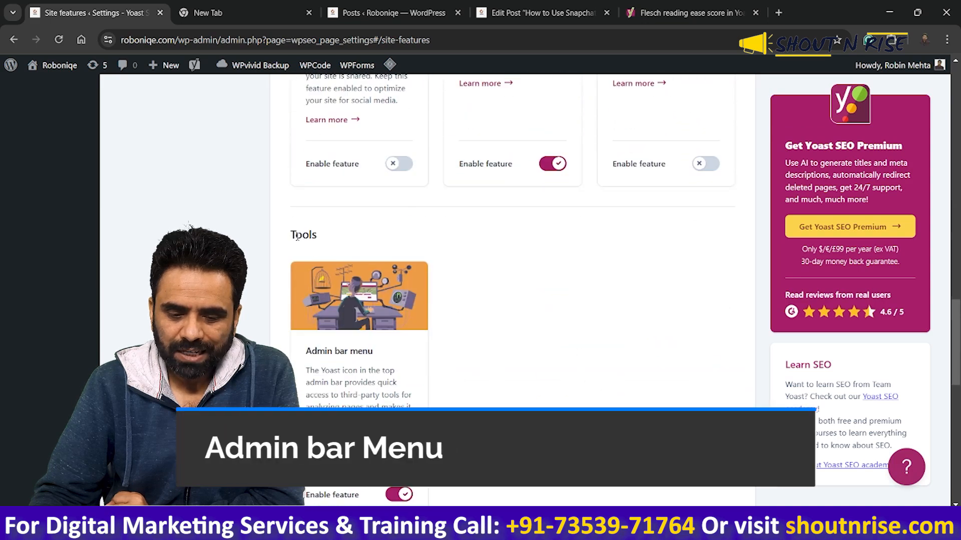
{"action": "left_click_drag", "start_coordinate": [296, 235], "coordinate": [440, 255]}
{"action": "scroll", "coordinate": [445, 280], "scroll_direction": "down", "scroll_amount": 3}
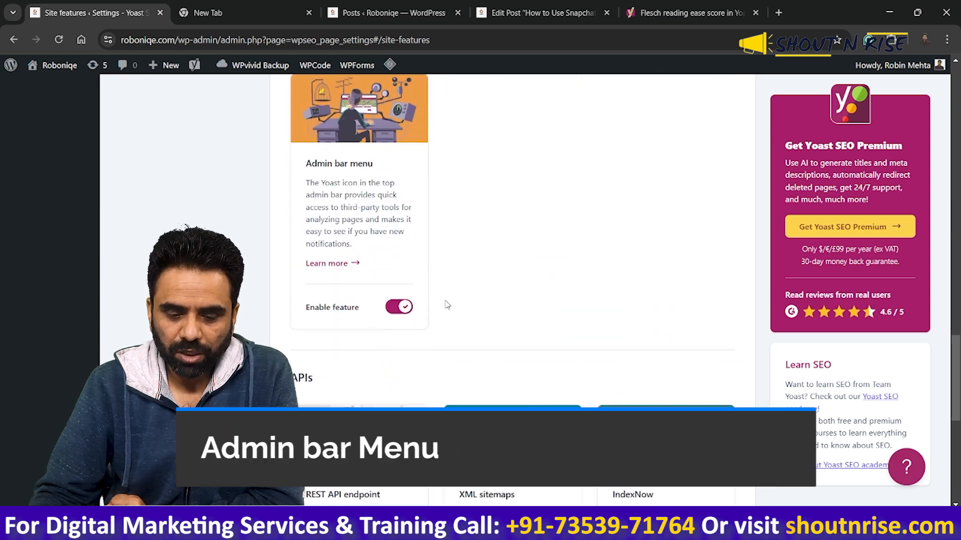
{"action": "left_click", "coordinate": [399, 307]}
{"action": "left_click", "coordinate": [398, 307]}
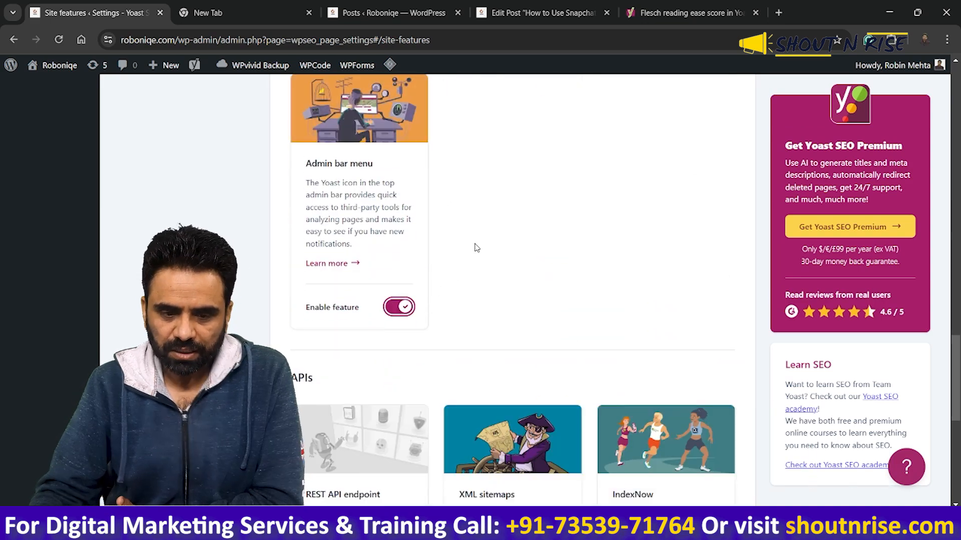
Step: Compare the Posts list with the post editor and view the Yoast admin bar options on the Posts list
{"action": "left_click", "coordinate": [385, 5]}
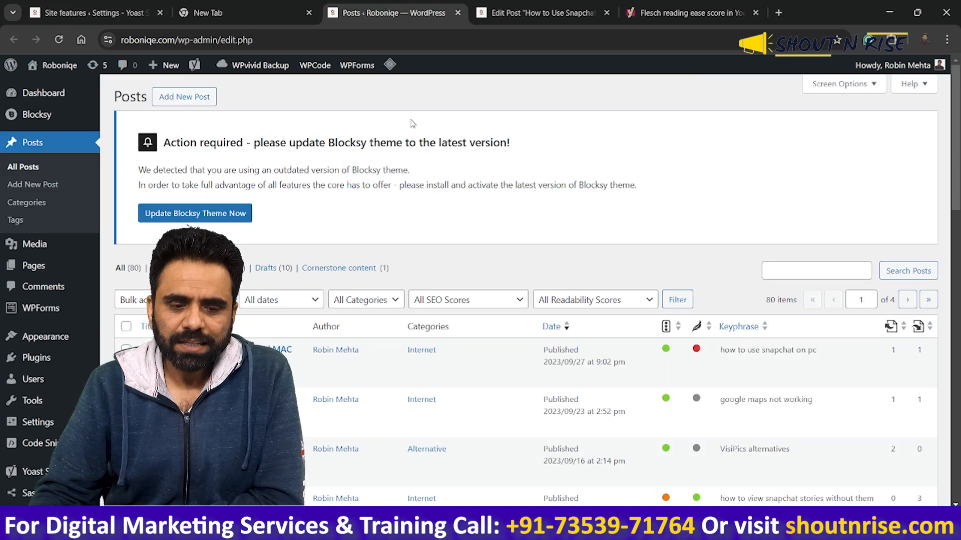
{"action": "left_click", "coordinate": [517, 17]}
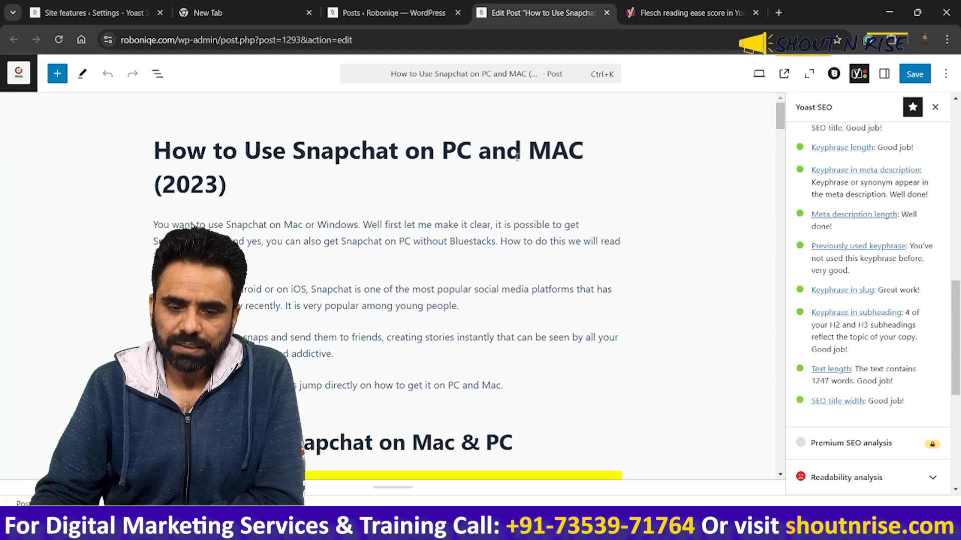
{"action": "left_click", "coordinate": [404, 5]}
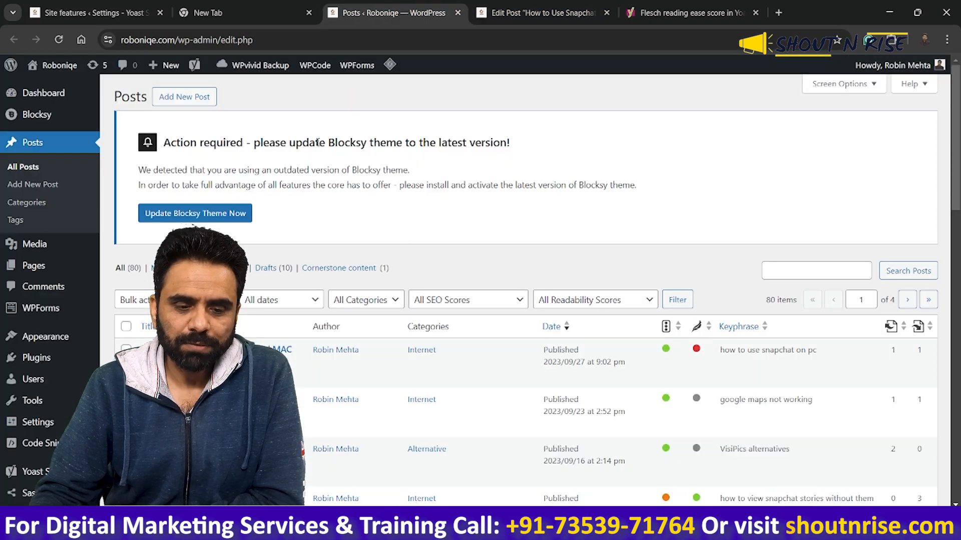
{"action": "mouse_move", "coordinate": [196, 66]}
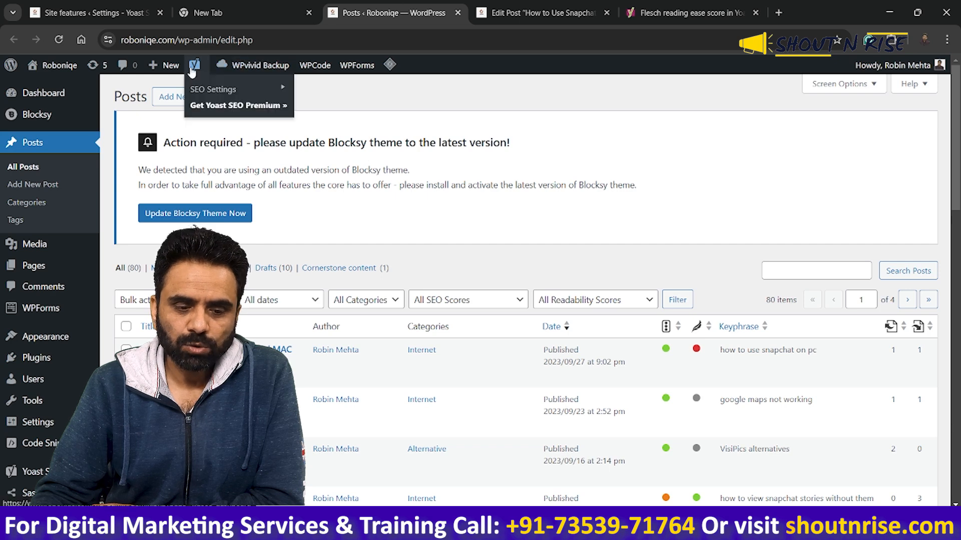
{"action": "mouse_move", "coordinate": [204, 82]}
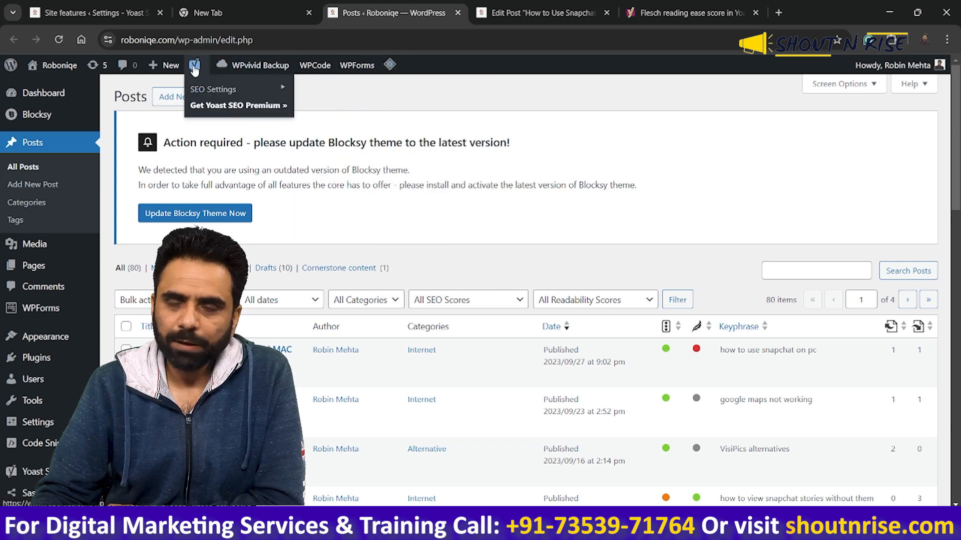
Step: Recheck the Admin bar menu feature in Yoast's site features against the Yoast options in the Posts page's admin bar
{"action": "left_click", "coordinate": [88, 8]}
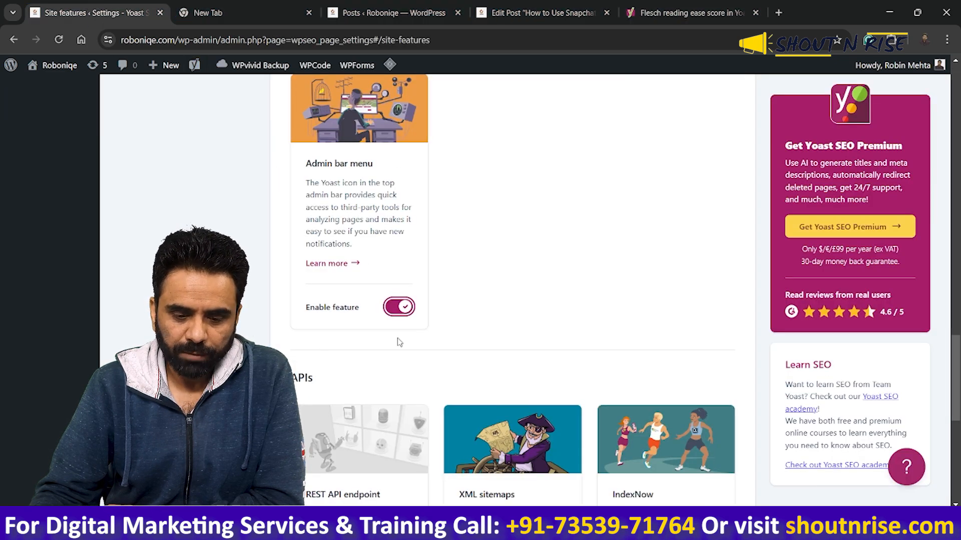
{"action": "scroll", "coordinate": [400, 340], "scroll_direction": "down", "scroll_amount": 3}
{"action": "scroll", "coordinate": [400, 340], "scroll_direction": "up", "scroll_amount": 4}
{"action": "left_click", "coordinate": [385, 13]}
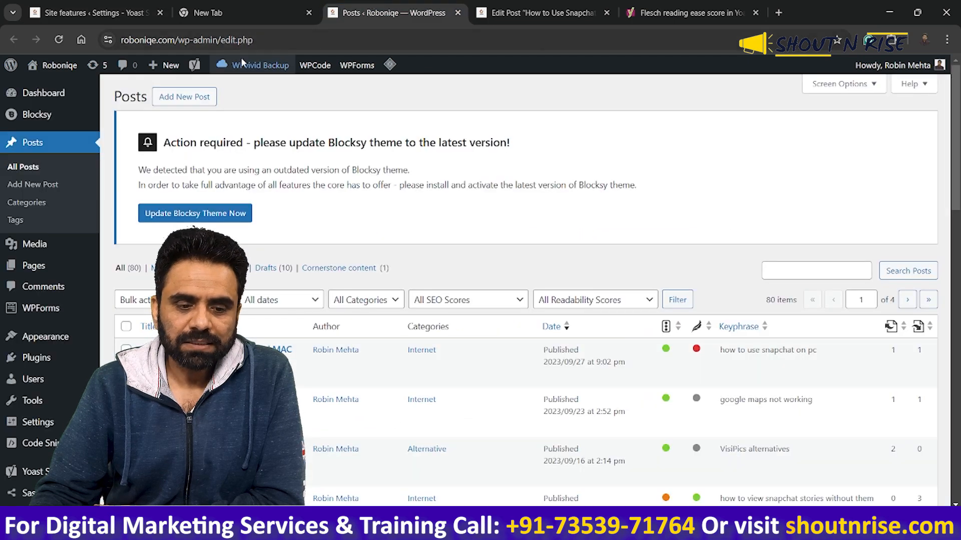
{"action": "left_click", "coordinate": [90, 12]}
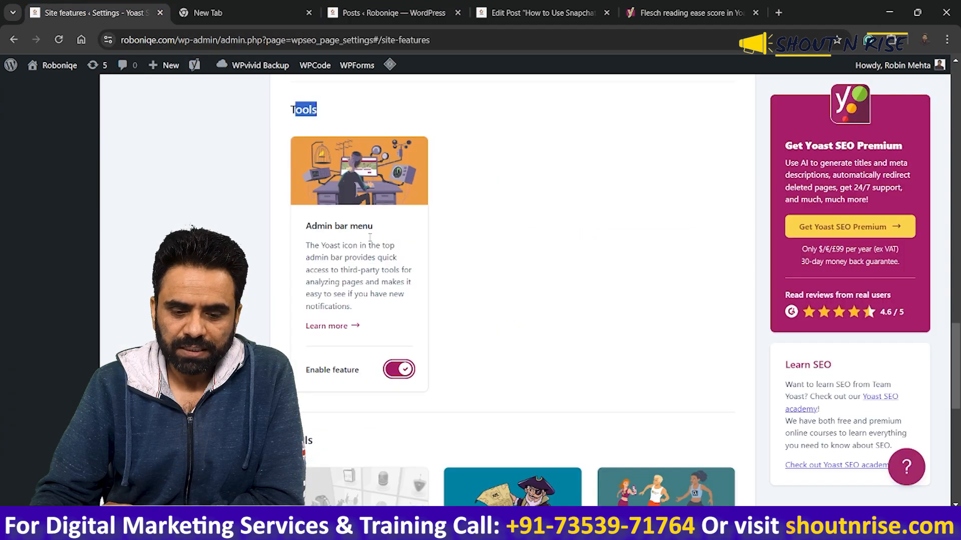
{"action": "left_click_drag", "start_coordinate": [329, 224], "coordinate": [372, 226]}
{"action": "left_click", "coordinate": [385, 12]}
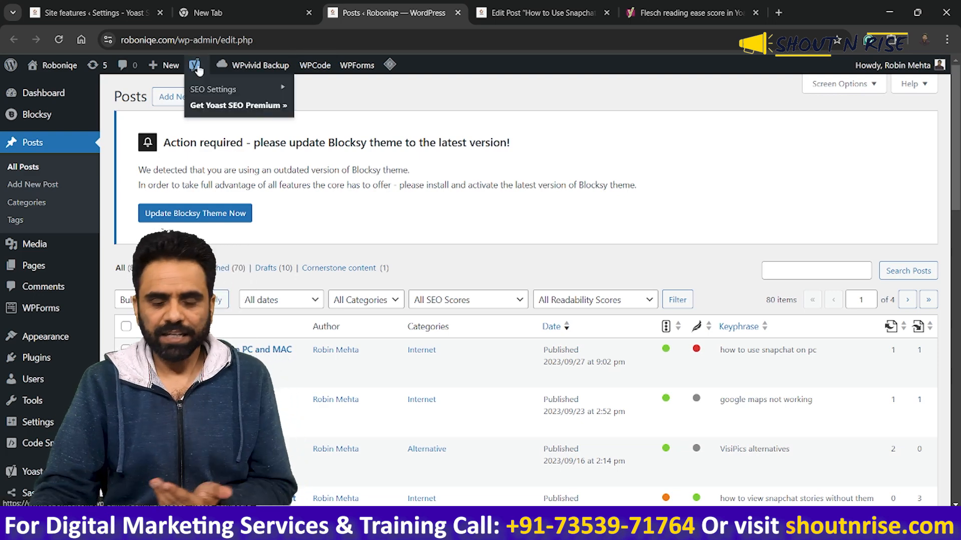
{"action": "mouse_move", "coordinate": [211, 90]}
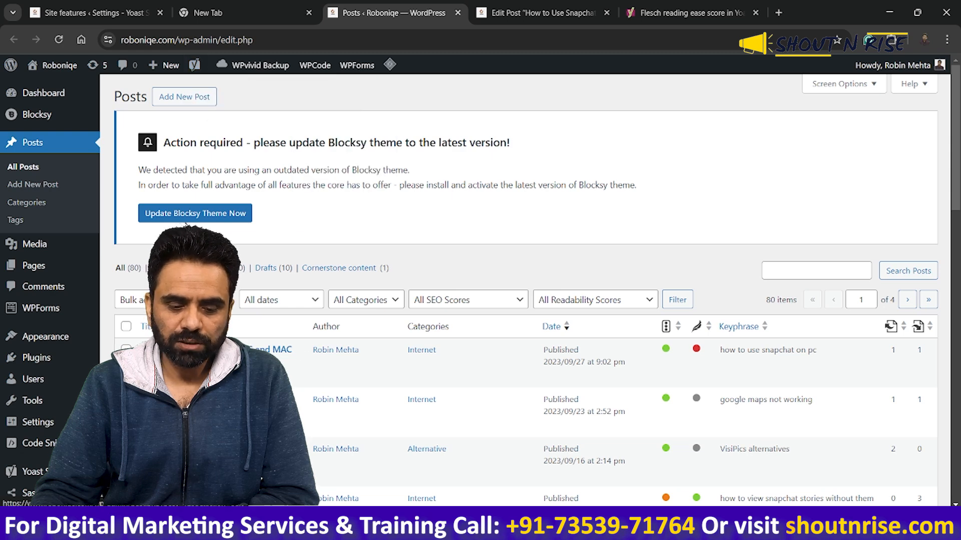
Step: Open the published "How to Use Snapchat on PC and MAC (2023)" post in a new tab and decline its notification request
{"action": "right_click", "coordinate": [241, 223]}
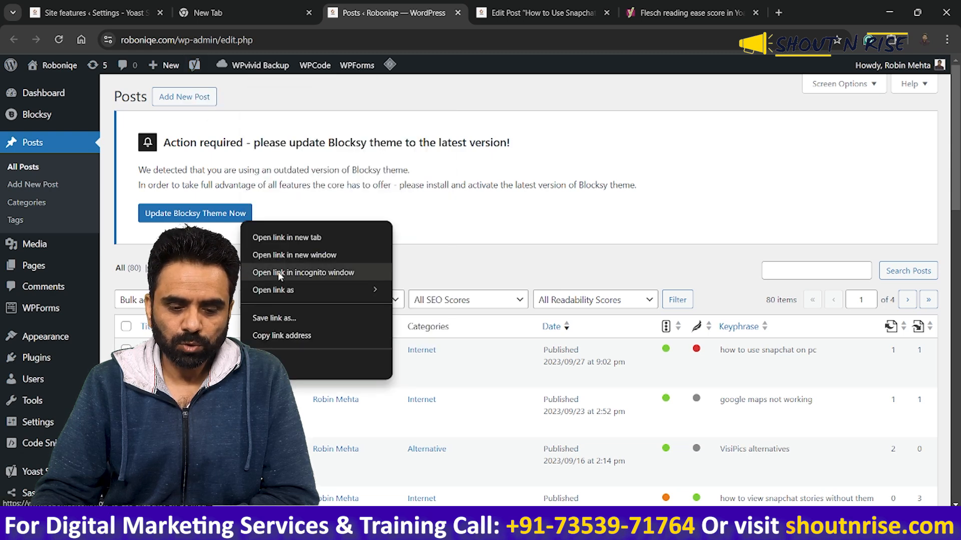
{"action": "left_click", "coordinate": [291, 243]}
{"action": "left_click", "coordinate": [475, 10]}
{"action": "left_click", "coordinate": [379, 5]}
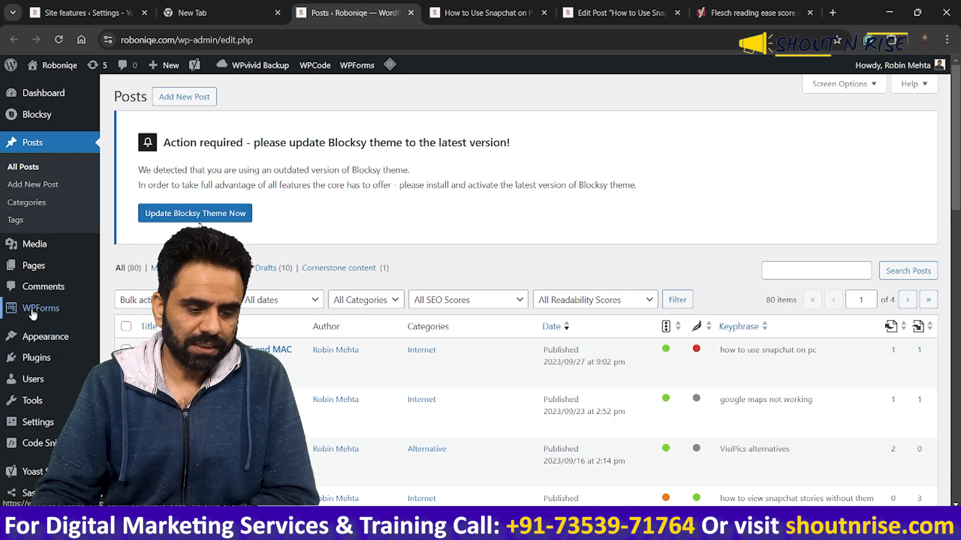
{"action": "mouse_move", "coordinate": [47, 471]}
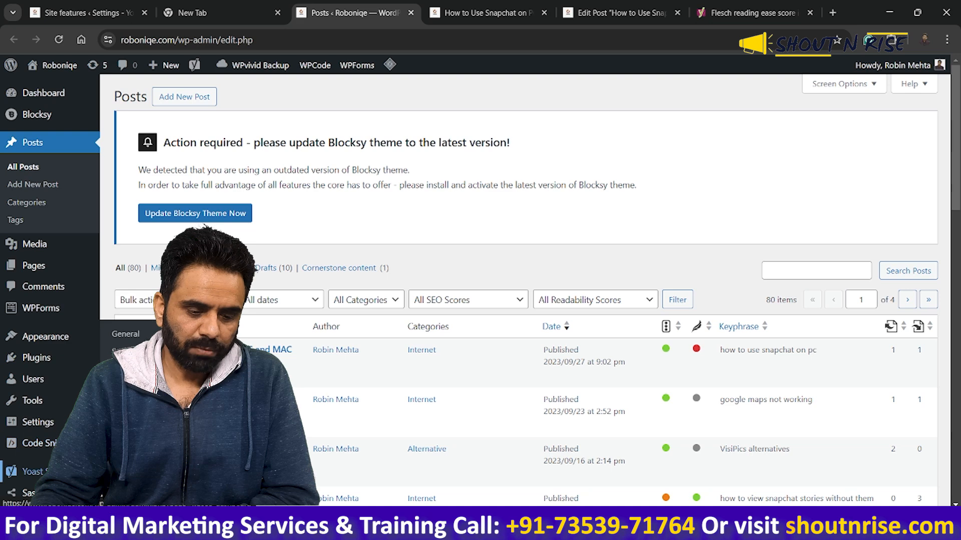
{"action": "left_click", "coordinate": [488, 6]}
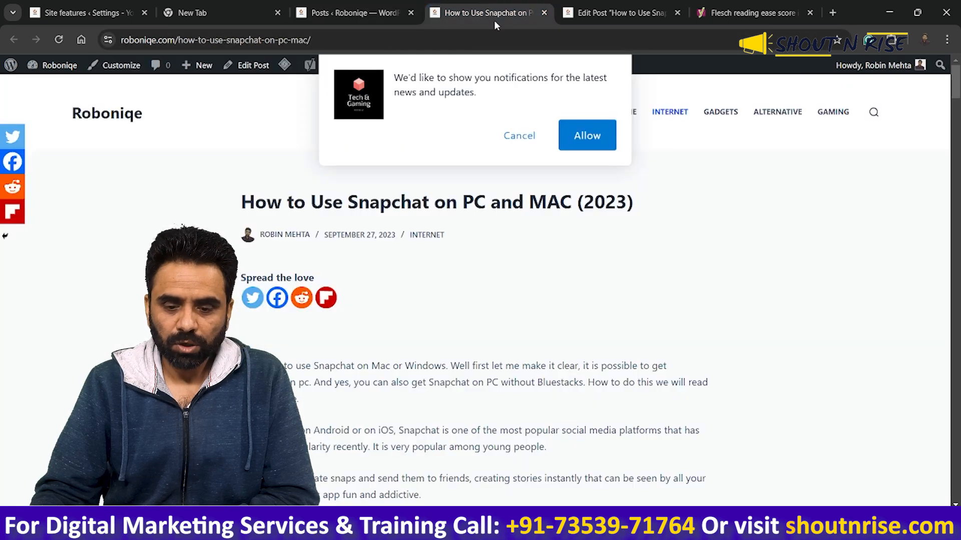
{"action": "left_click", "coordinate": [520, 136]}
Step: Examine the Yoast admin bar options on the published post, including focus keyphrase, SEO score, readability and SEO Tools
{"action": "mouse_move", "coordinate": [311, 73]}
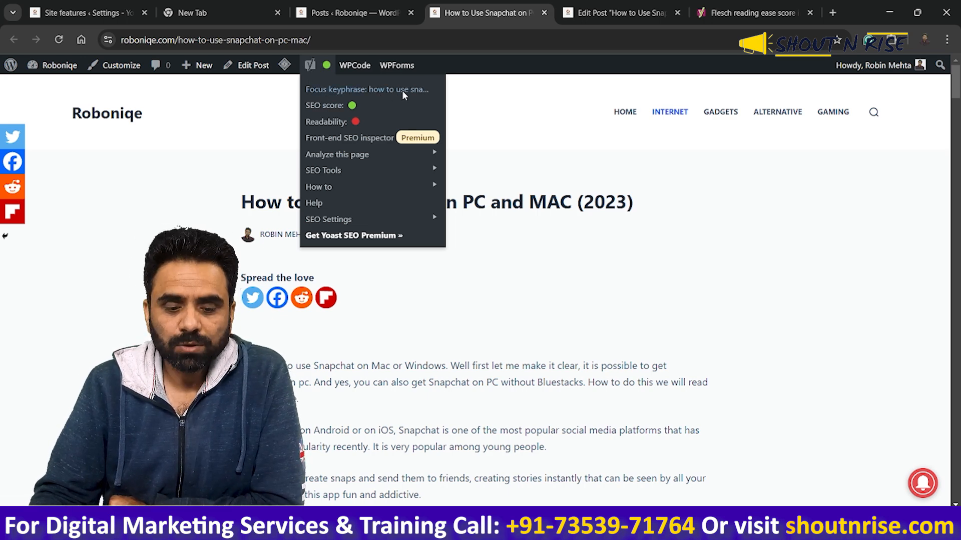
{"action": "left_click", "coordinate": [620, 7]}
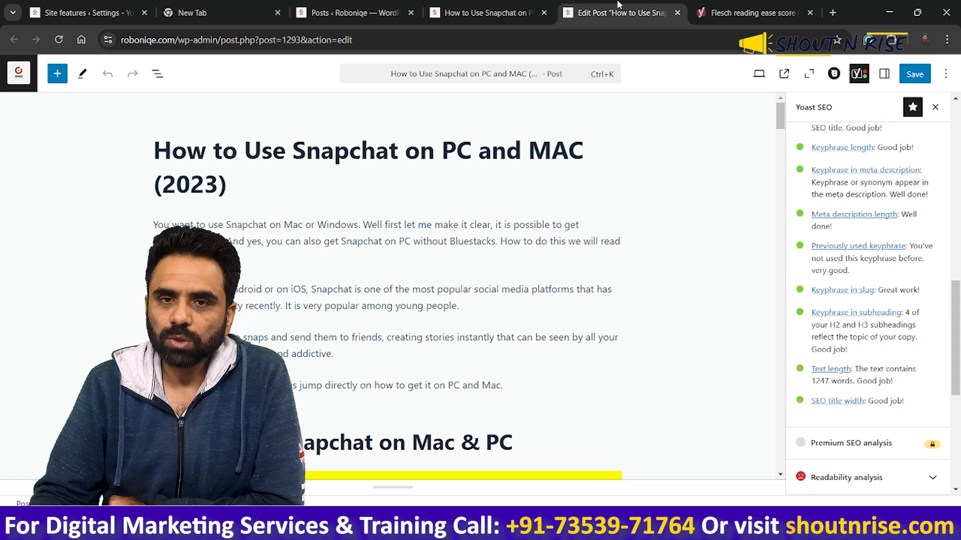
{"action": "left_click", "coordinate": [483, 13]}
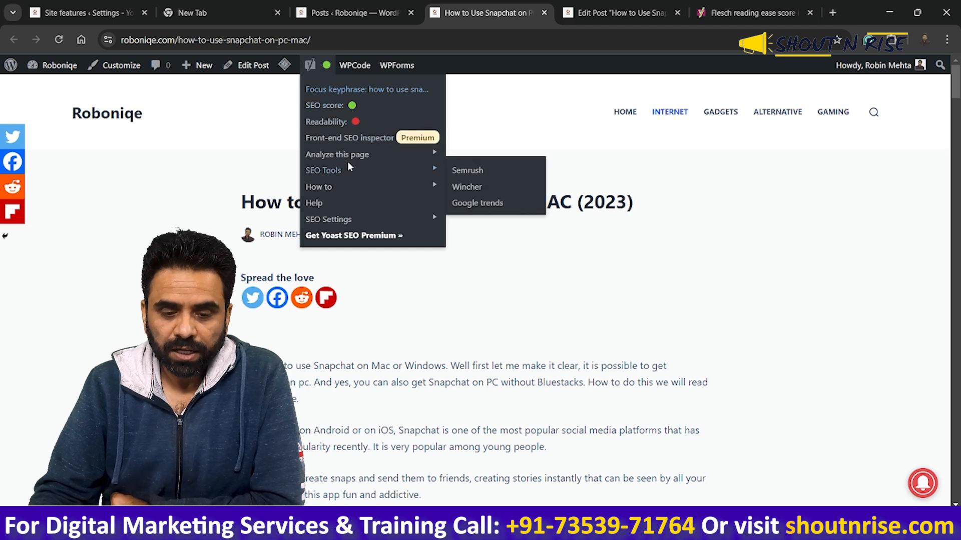
Step: Open the "Check links to this URL" page analysis for the published post in a new tab and switch to it
{"action": "mouse_move", "coordinate": [360, 157]}
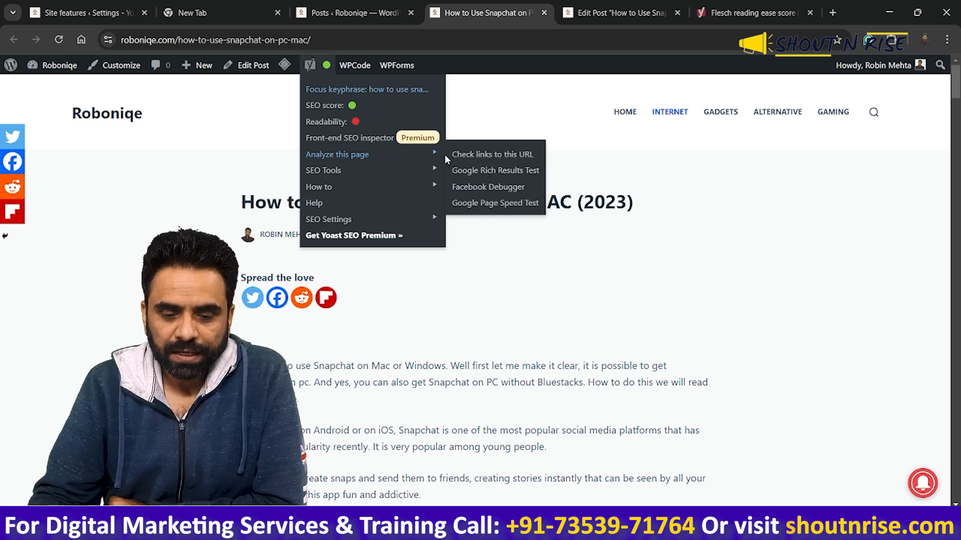
{"action": "right_click", "coordinate": [483, 159]}
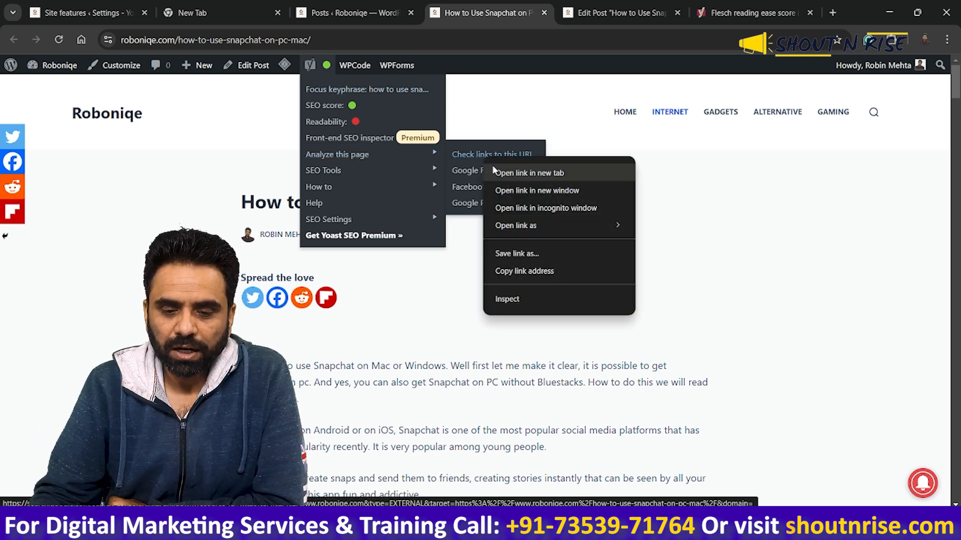
{"action": "left_click", "coordinate": [493, 165]}
{"action": "left_click", "coordinate": [526, 5]}
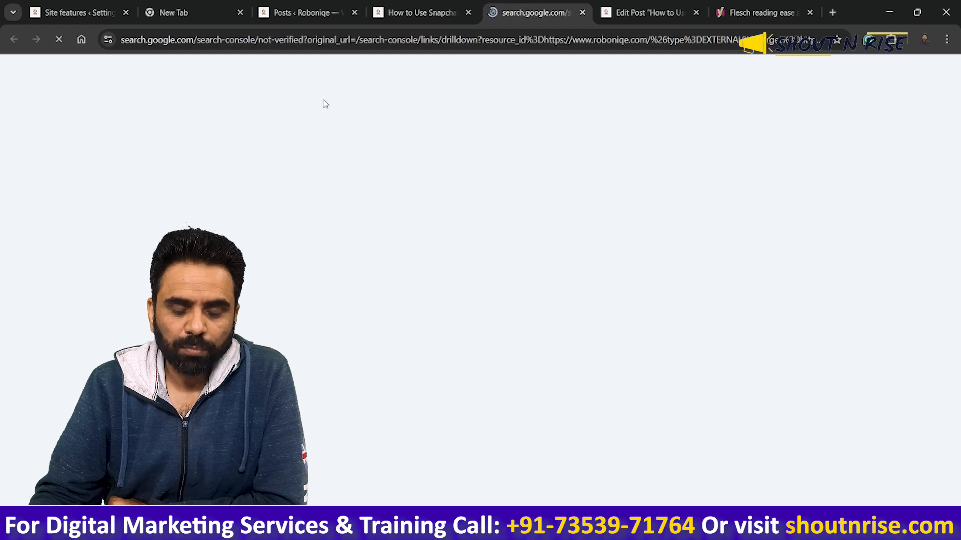
Step: Close the Search Console links page and go back to the published Snapchat post
{"action": "left_click", "coordinate": [582, 14]}
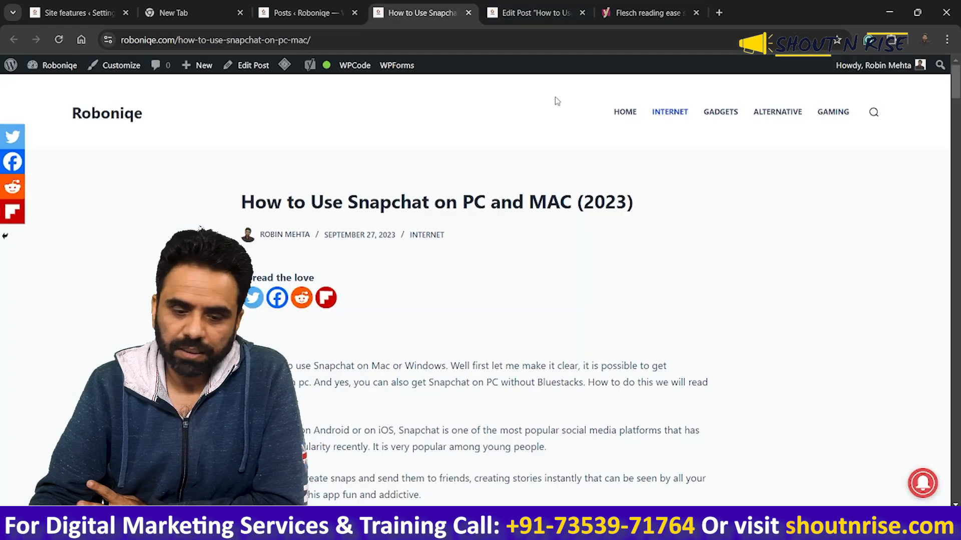
{"action": "left_click", "coordinate": [381, 6]}
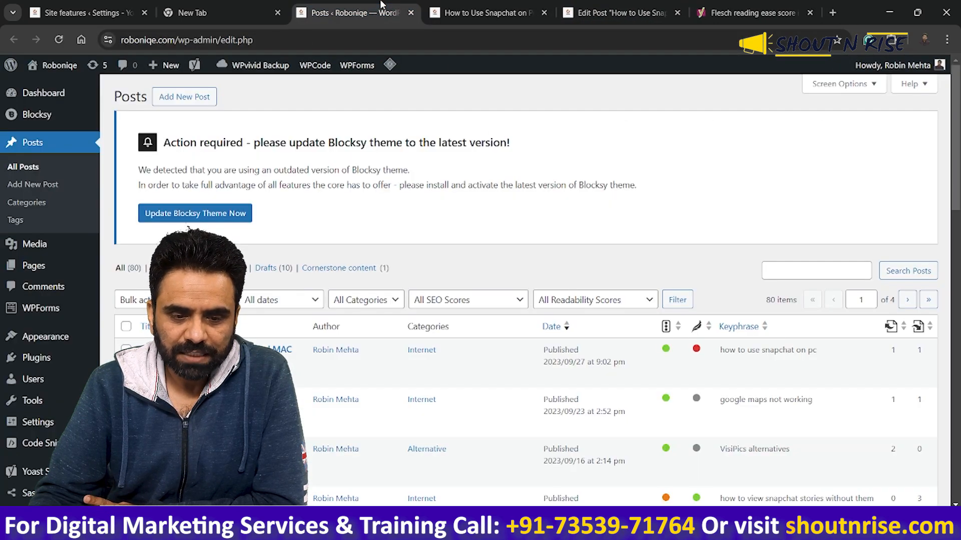
{"action": "left_click", "coordinate": [484, 7]}
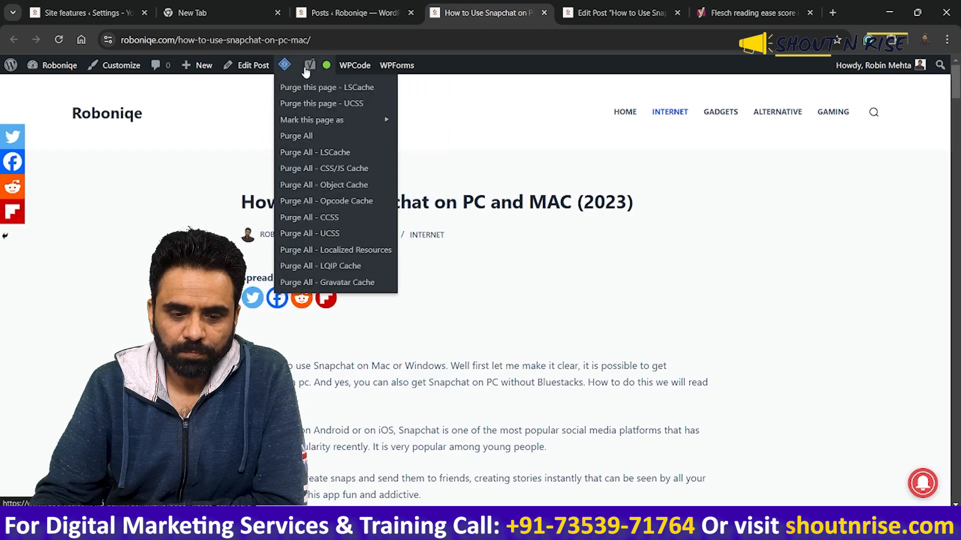
Step: Open the Wincher page from Yoast's SEO Tools on the published post in a new tab and switch to it
{"action": "mouse_move", "coordinate": [416, 156]}
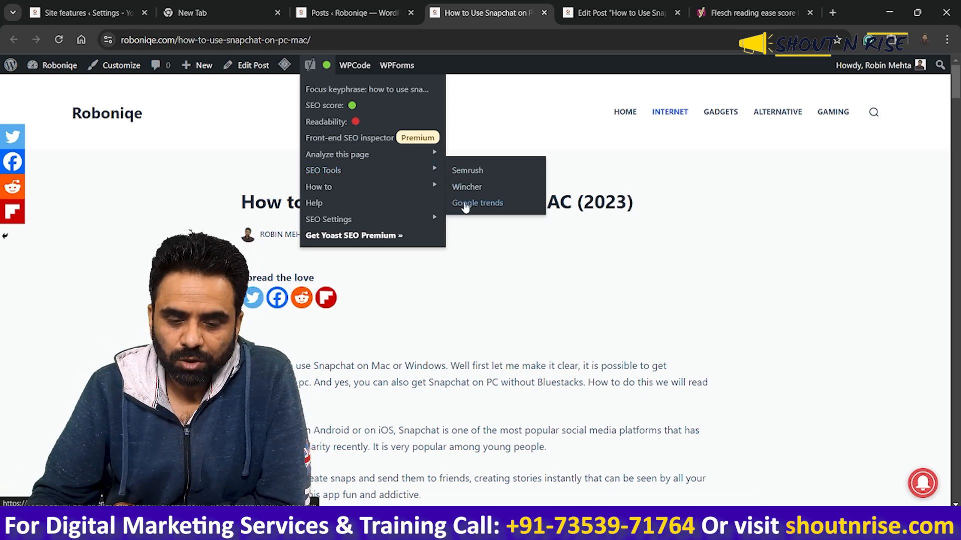
{"action": "right_click", "coordinate": [463, 187]}
{"action": "left_click", "coordinate": [492, 203]}
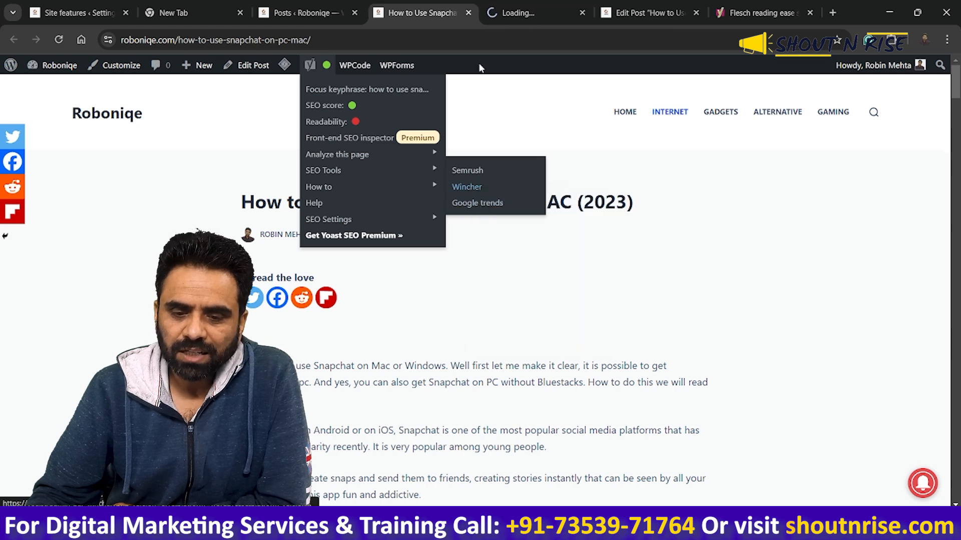
{"action": "left_click", "coordinate": [539, 7]}
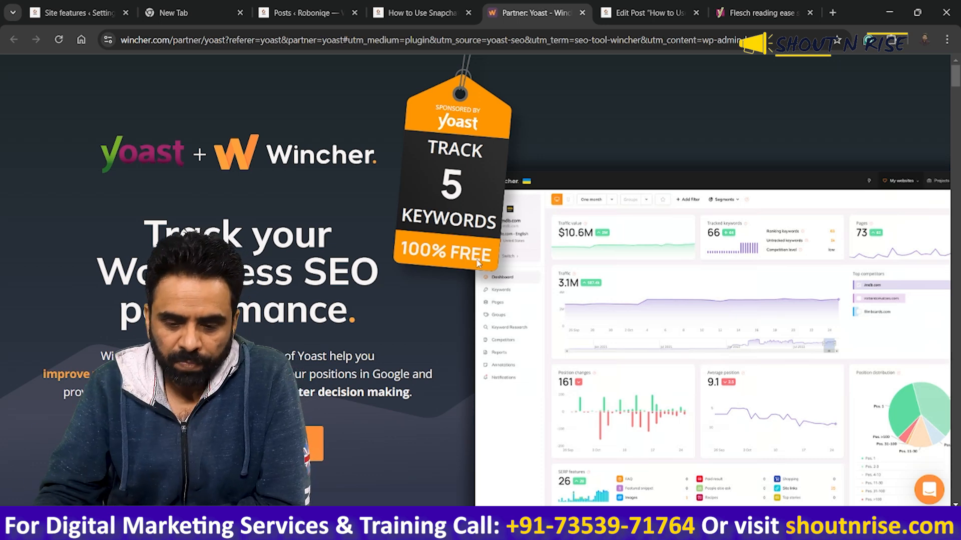
Step: Review the remaining Yoast admin bar options on the published post and reread the Admin bar menu description in Yoast's site features
{"action": "left_click", "coordinate": [415, 13]}
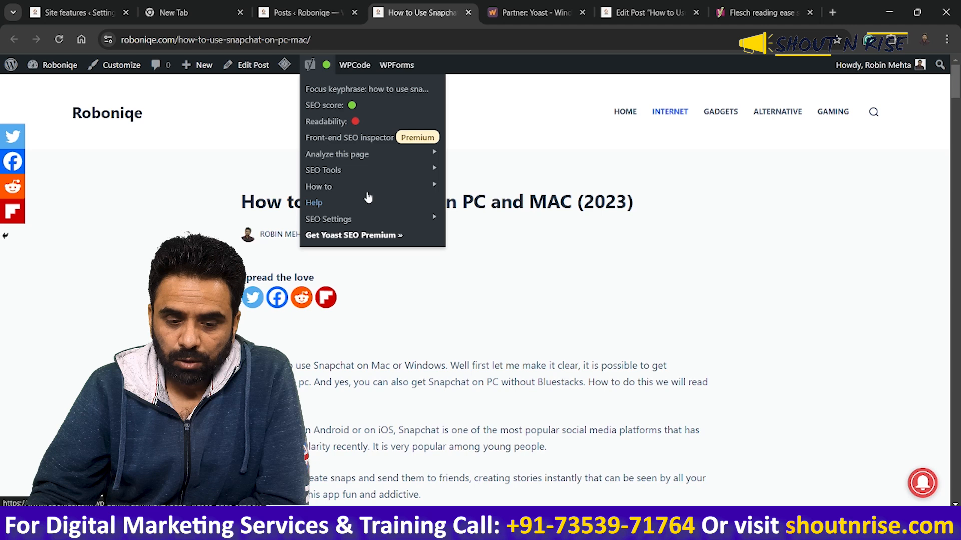
{"action": "mouse_move", "coordinate": [436, 188]}
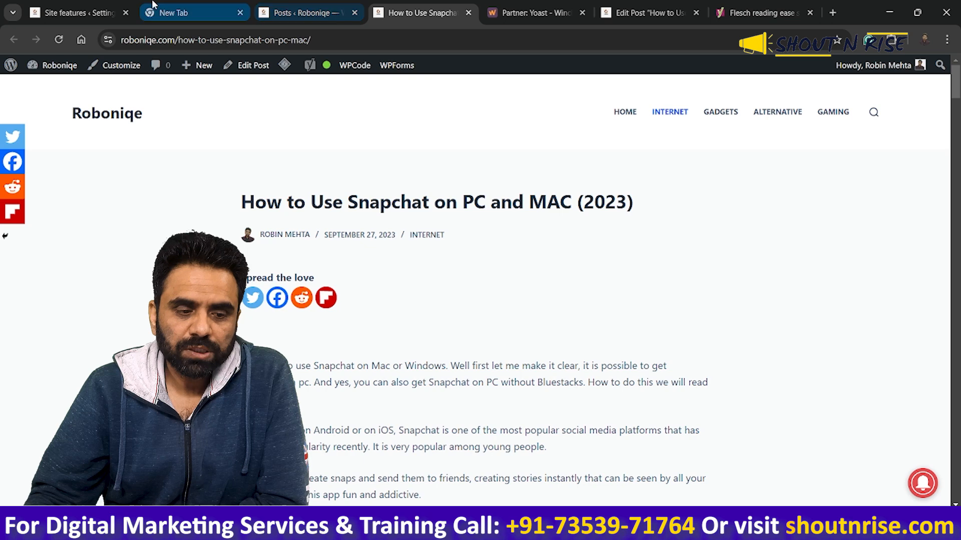
{"action": "left_click", "coordinate": [82, 6]}
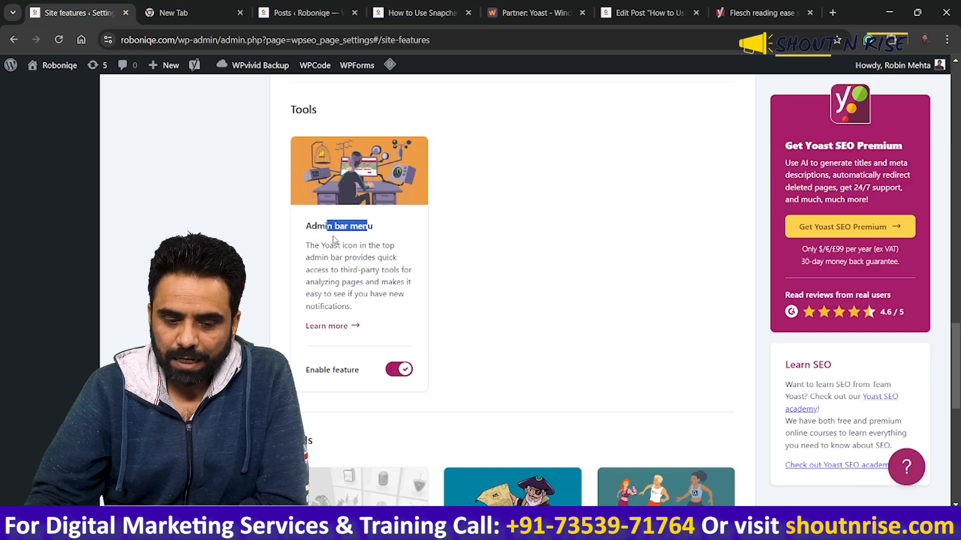
{"action": "left_click", "coordinate": [316, 230]}
{"action": "left_click_drag", "start_coordinate": [307, 226], "coordinate": [402, 322]}
{"action": "left_click", "coordinate": [497, 319]}
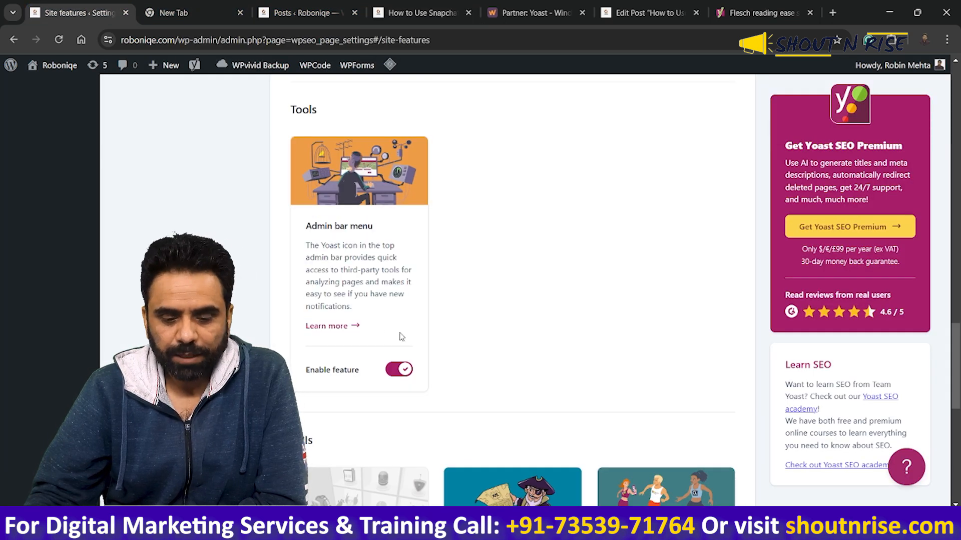
Step: Open the Admin bar menu feature's "Learn more" article in a new tab and switch to it
{"action": "right_click", "coordinate": [328, 327]}
{"action": "left_click", "coordinate": [350, 340]}
{"action": "left_click", "coordinate": [161, 13]}
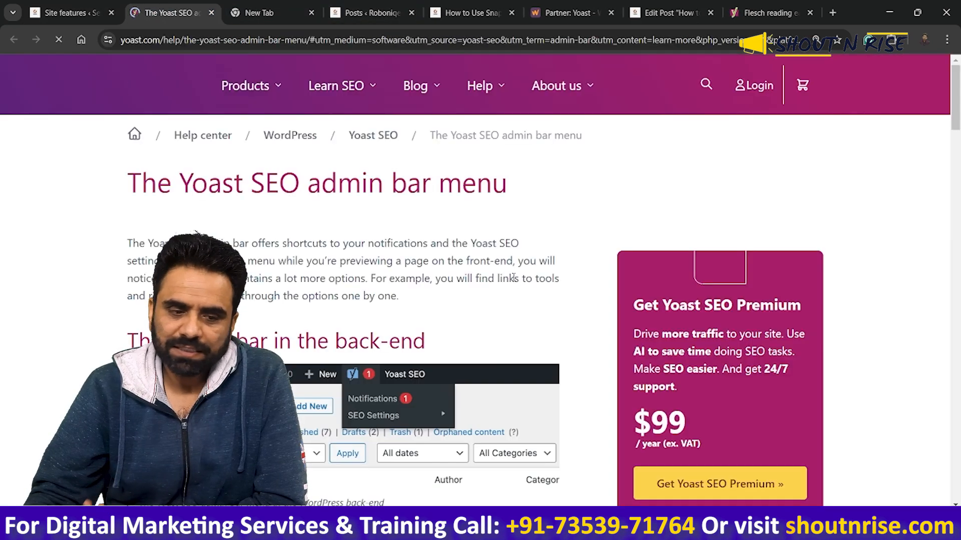
Step: Read the Yoast SEO admin bar menu help article, covering the back-end and front-end admin bar sections
{"action": "scroll", "coordinate": [513, 279], "scroll_direction": "down", "scroll_amount": 3}
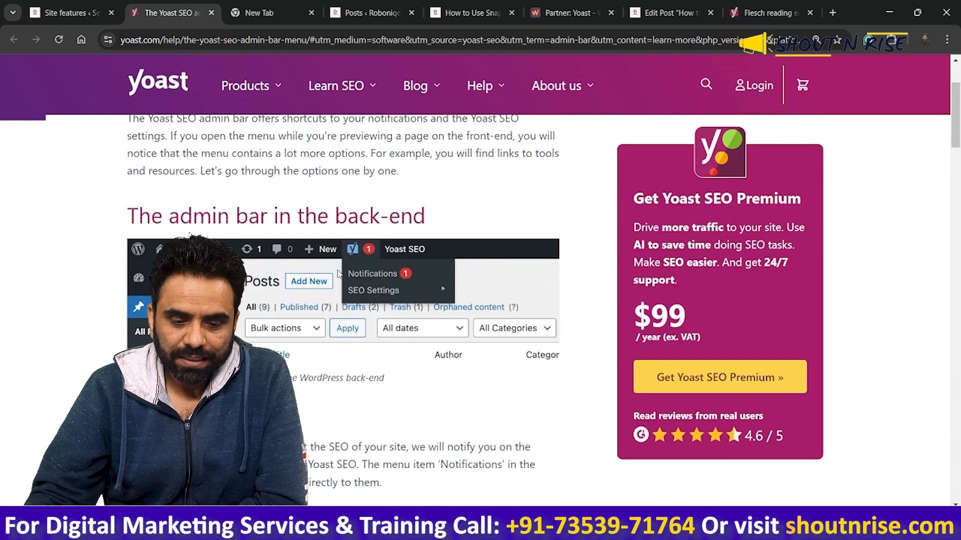
{"action": "scroll", "coordinate": [290, 270], "scroll_direction": "down", "scroll_amount": 5}
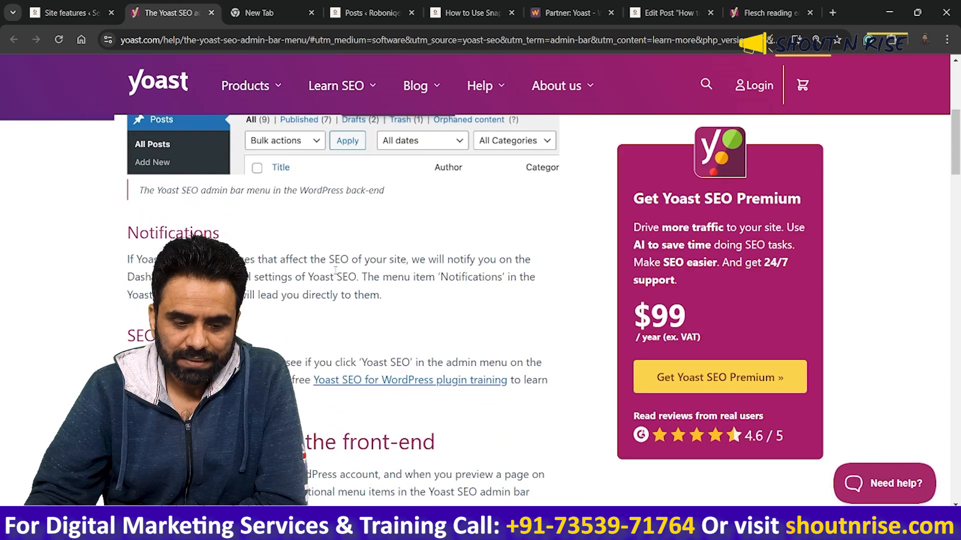
{"action": "scroll", "coordinate": [317, 239], "scroll_direction": "down", "scroll_amount": 3}
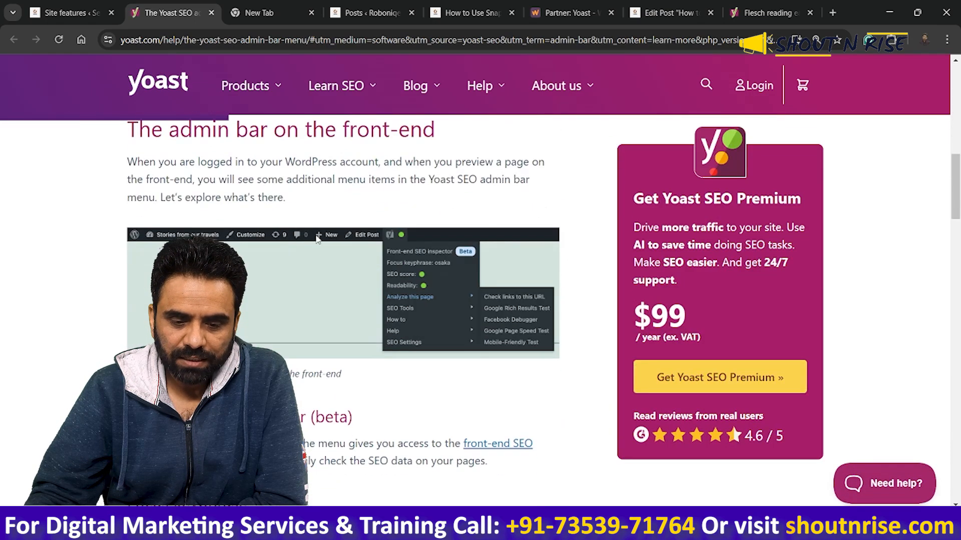
{"action": "scroll", "coordinate": [296, 230], "scroll_direction": "up", "scroll_amount": 1}
{"action": "left_click_drag", "start_coordinate": [205, 192], "coordinate": [435, 194]}
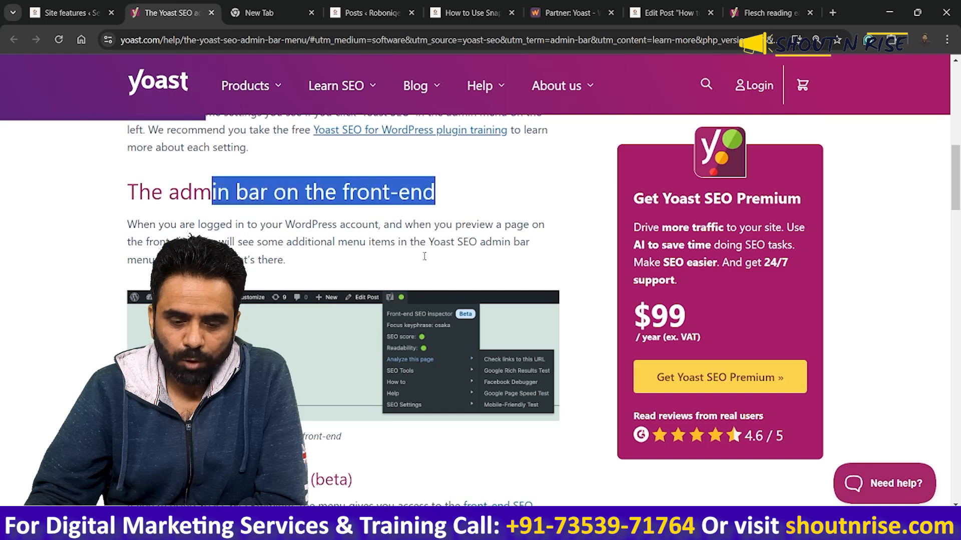
{"action": "scroll", "coordinate": [445, 249], "scroll_direction": "down", "scroll_amount": 3}
{"action": "scroll", "coordinate": [317, 232], "scroll_direction": "down", "scroll_amount": 10}
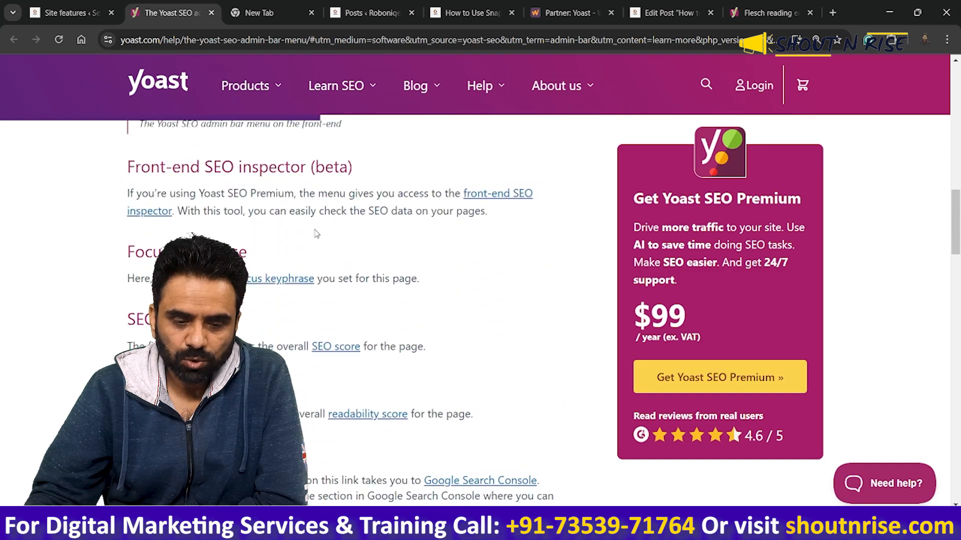
{"action": "scroll", "coordinate": [338, 260], "scroll_direction": "down", "scroll_amount": 5}
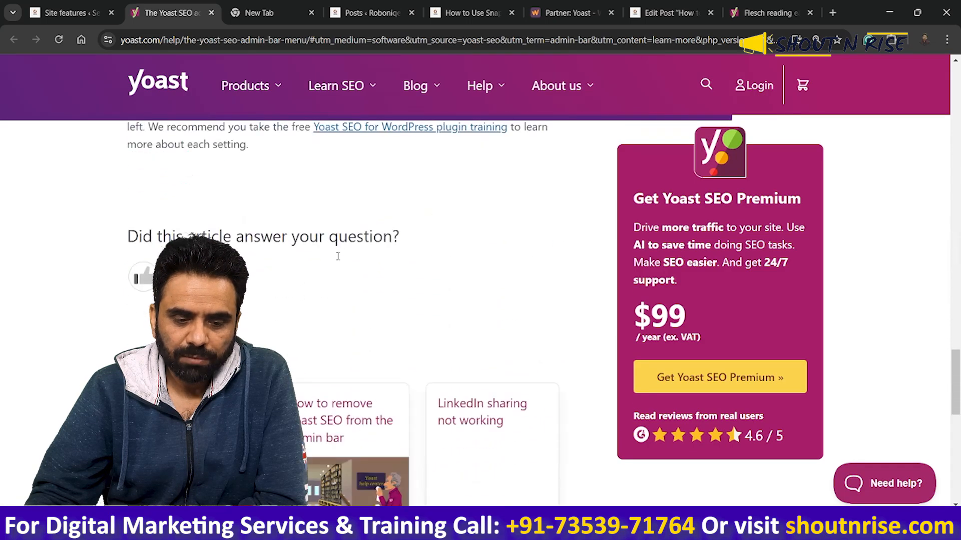
{"action": "scroll", "coordinate": [338, 260], "scroll_direction": "up", "scroll_amount": 7}
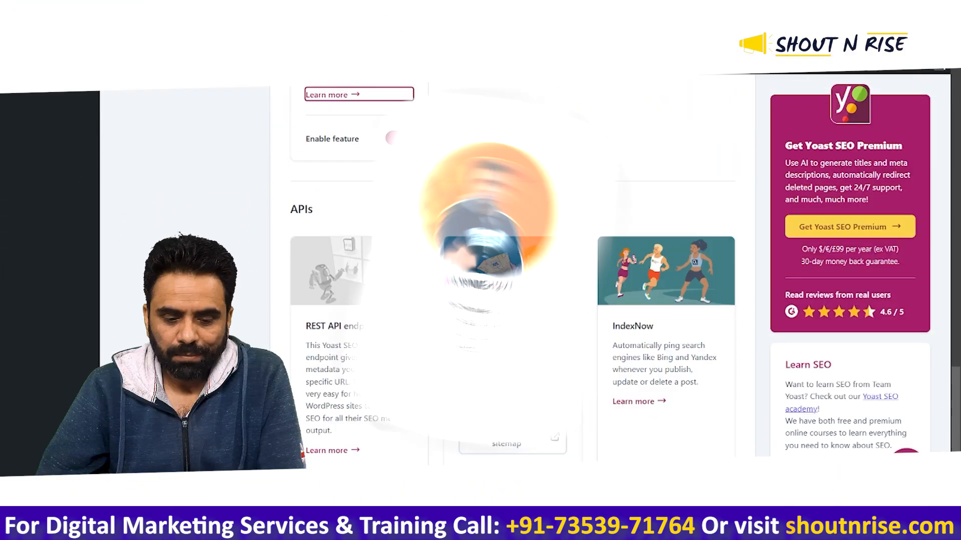
Step: Examine the REST API endpoint feature's description in the APIs section of Yoast's site features
{"action": "scroll", "coordinate": [454, 268], "scroll_direction": "down", "scroll_amount": 1}
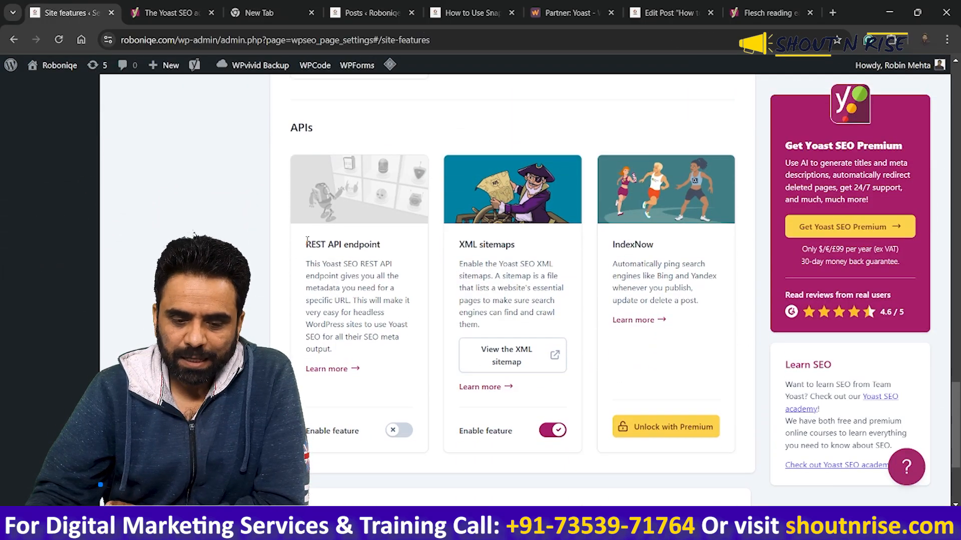
{"action": "left_click_drag", "start_coordinate": [306, 244], "coordinate": [382, 245]}
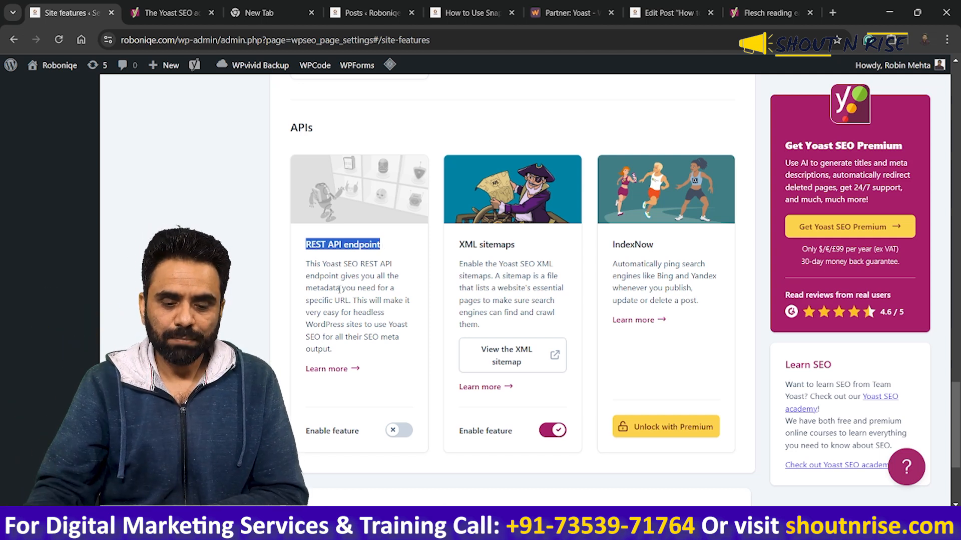
{"action": "left_click_drag", "start_coordinate": [329, 276], "coordinate": [366, 314]}
{"action": "left_click", "coordinate": [375, 327]}
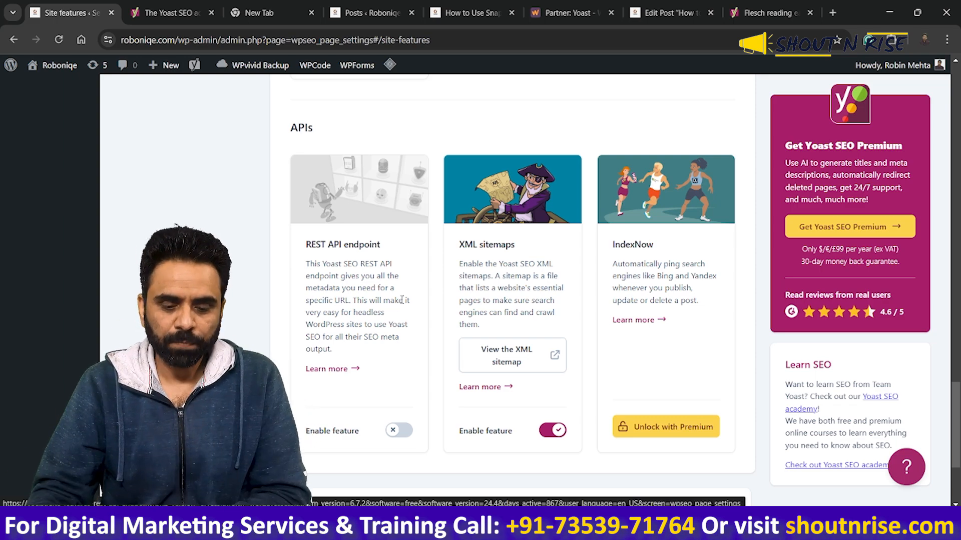
Step: Examine the IndexNow feature in the APIs section of Yoast's site features
{"action": "scroll", "coordinate": [420, 300], "scroll_direction": "down", "scroll_amount": 3}
{"action": "scroll", "coordinate": [504, 232], "scroll_direction": "up", "scroll_amount": 2}
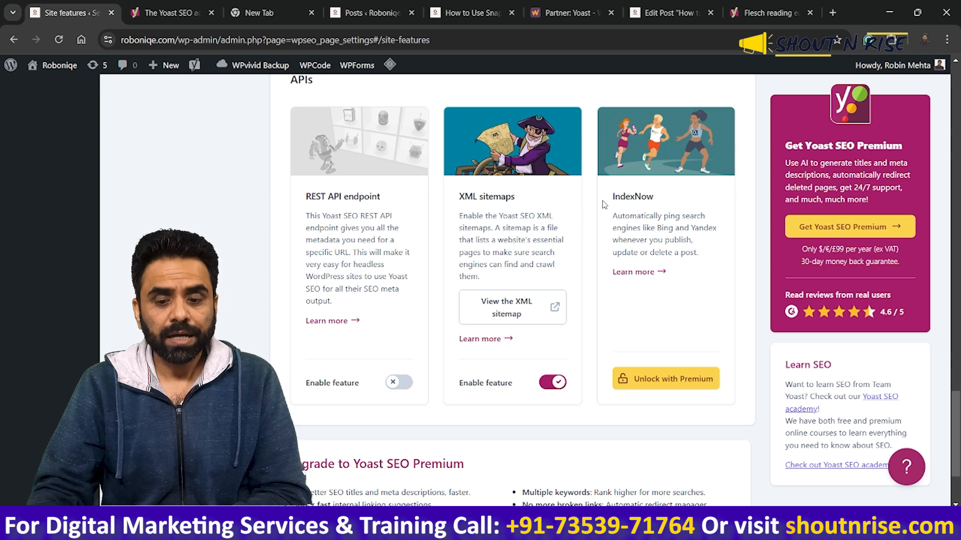
{"action": "left_click_drag", "start_coordinate": [611, 196], "coordinate": [656, 204]}
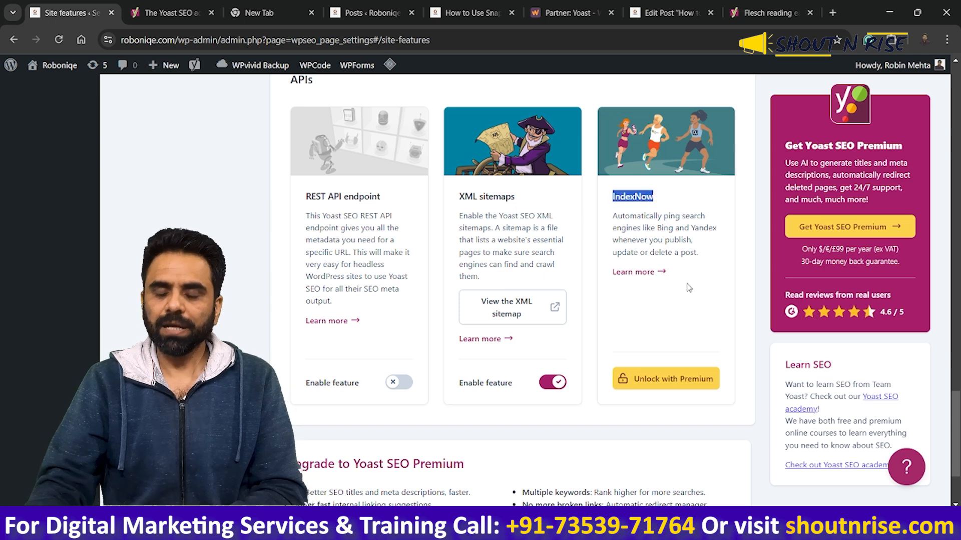